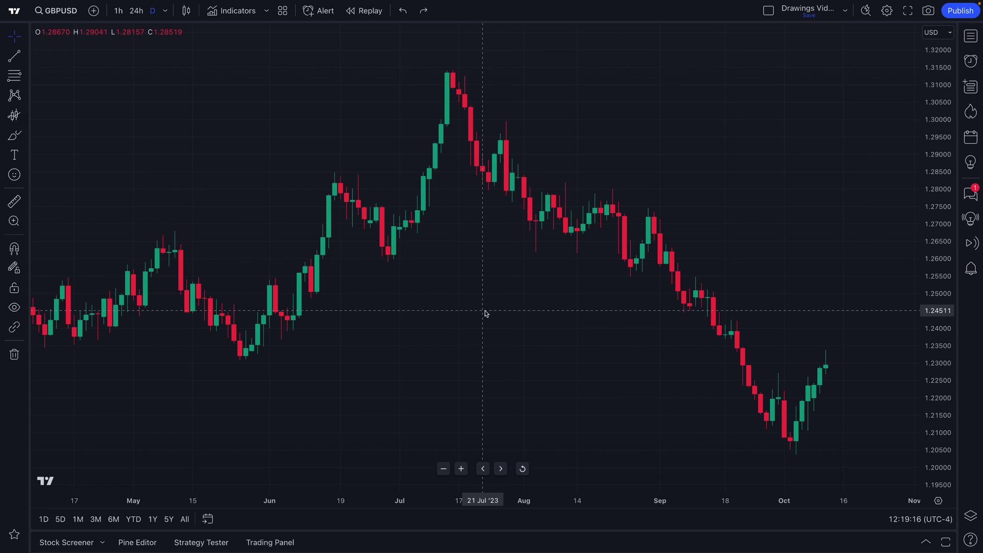
Zoom the GBPUSD daily chart in to show mid-August through early November with larger candles.
{"action": "scroll", "coordinate": [486, 314], "scroll_direction": "up", "scroll_amount": 10}
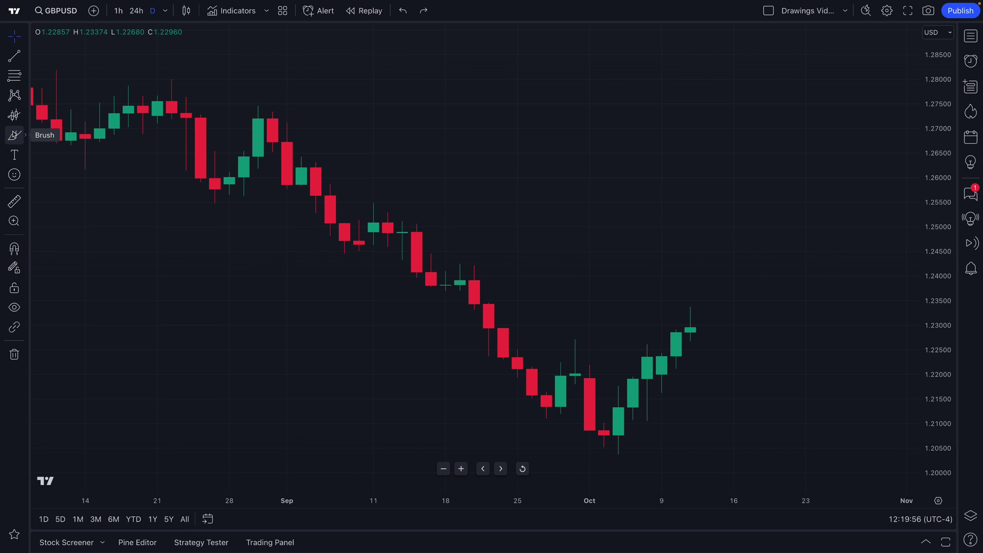
{"action": "left_click", "coordinate": [28, 58]}
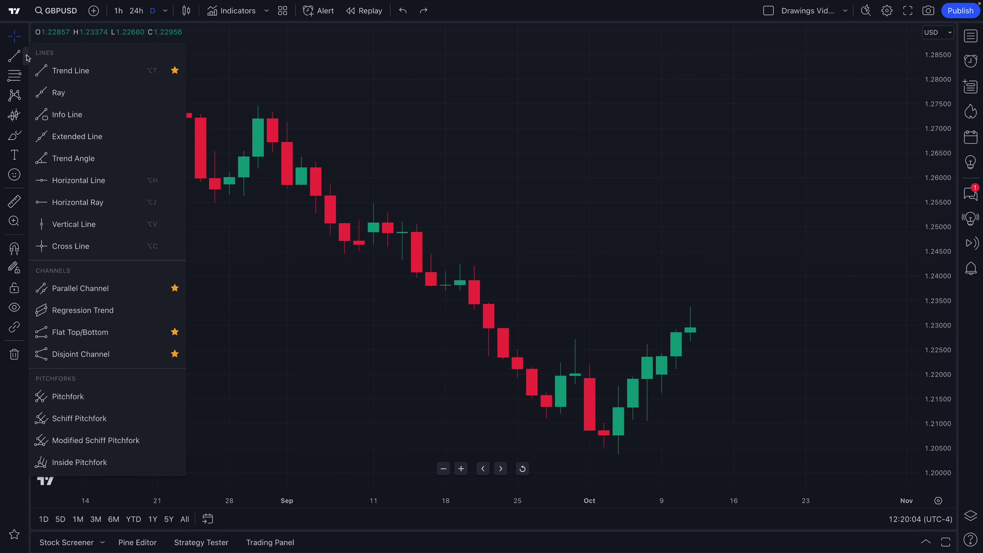
{"action": "left_click", "coordinate": [28, 57]}
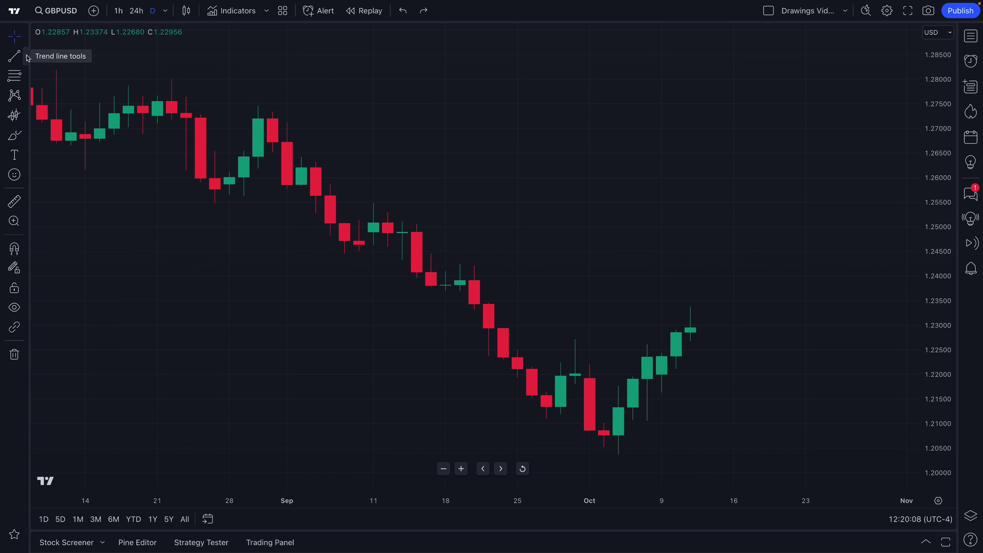
{"action": "left_click", "coordinate": [28, 58]}
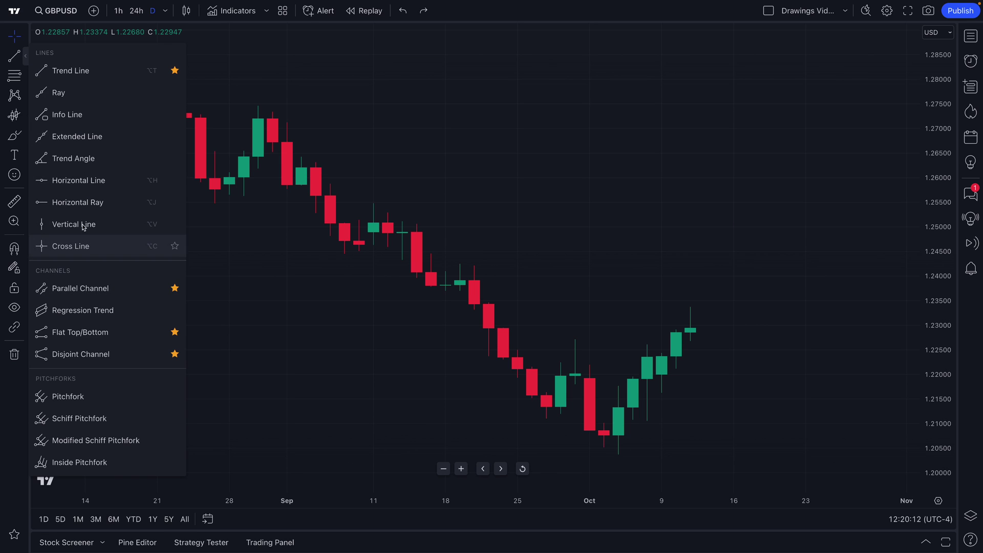
{"action": "left_click", "coordinate": [27, 139]}
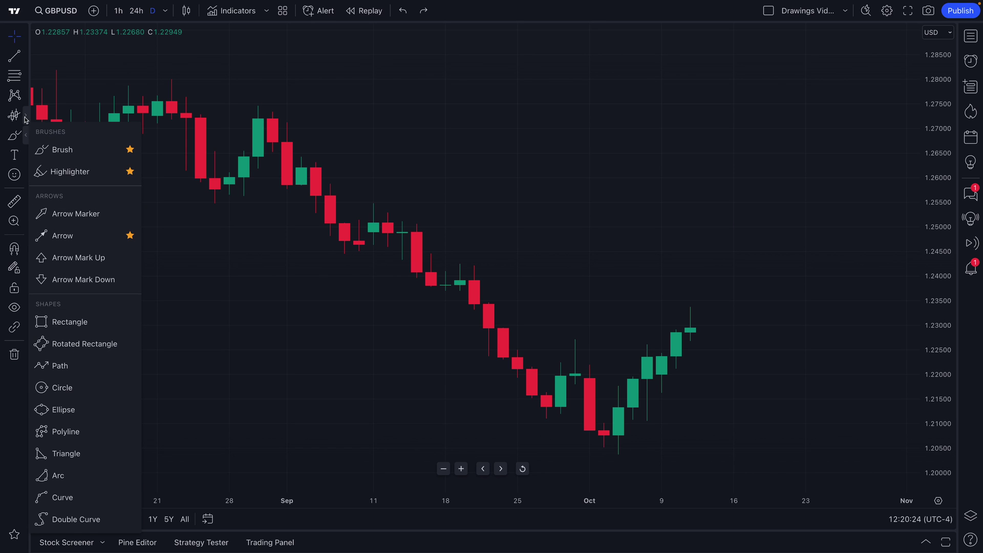
{"action": "left_click", "coordinate": [25, 118]}
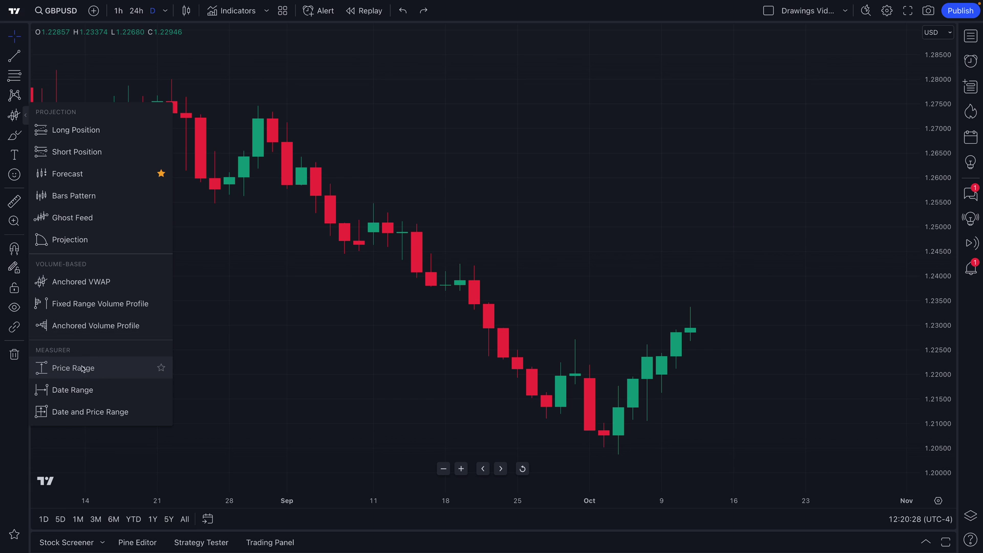
{"action": "left_click", "coordinate": [25, 57]}
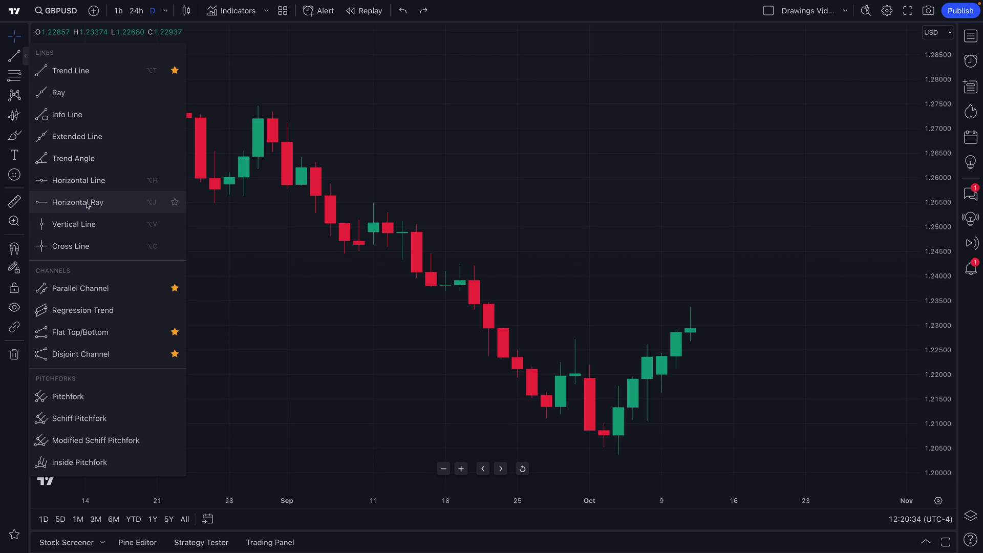
Close the line tools list and zoom out to span about October 2022 to October 2023.
{"action": "left_click", "coordinate": [26, 57]}
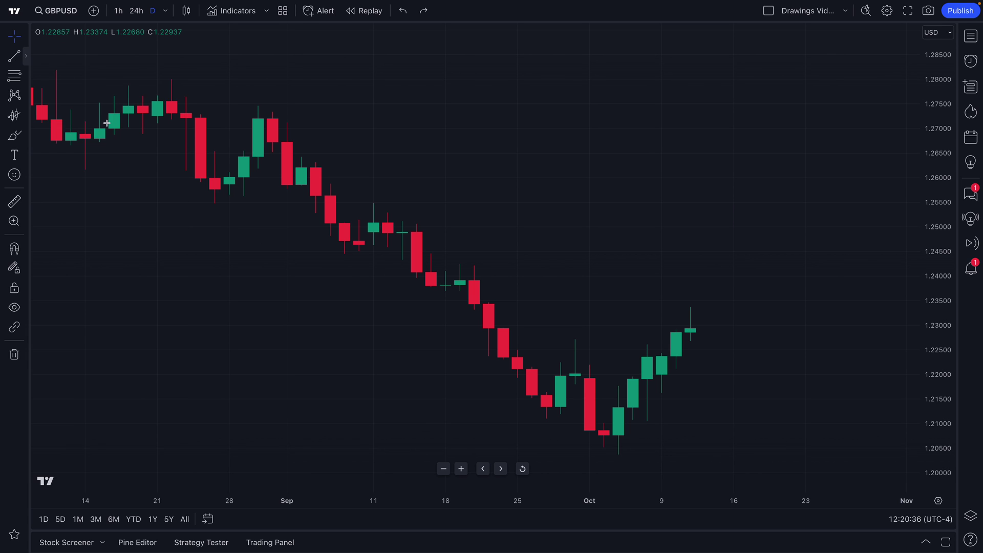
{"action": "scroll", "coordinate": [199, 210], "scroll_direction": "down", "scroll_amount": 5}
{"action": "scroll", "coordinate": [200, 214], "scroll_direction": "down", "scroll_amount": 5}
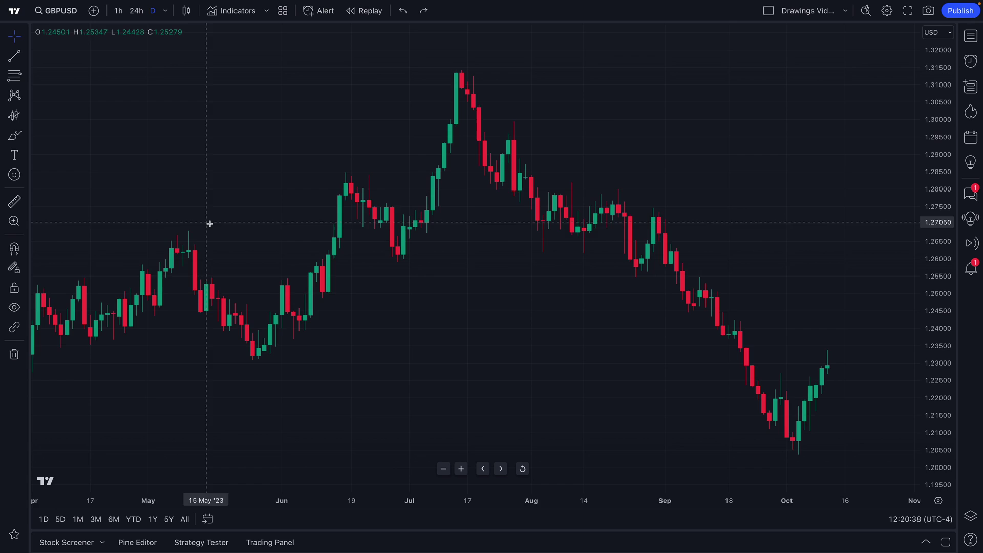
{"action": "scroll", "coordinate": [332, 258], "scroll_direction": "down", "scroll_amount": 3}
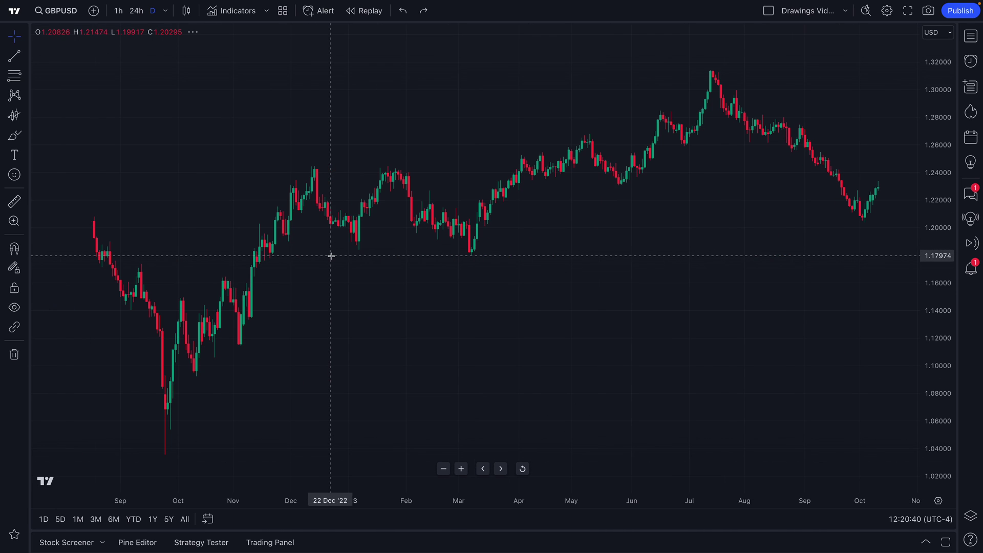
{"action": "scroll", "coordinate": [352, 255], "scroll_direction": "up", "scroll_amount": 2}
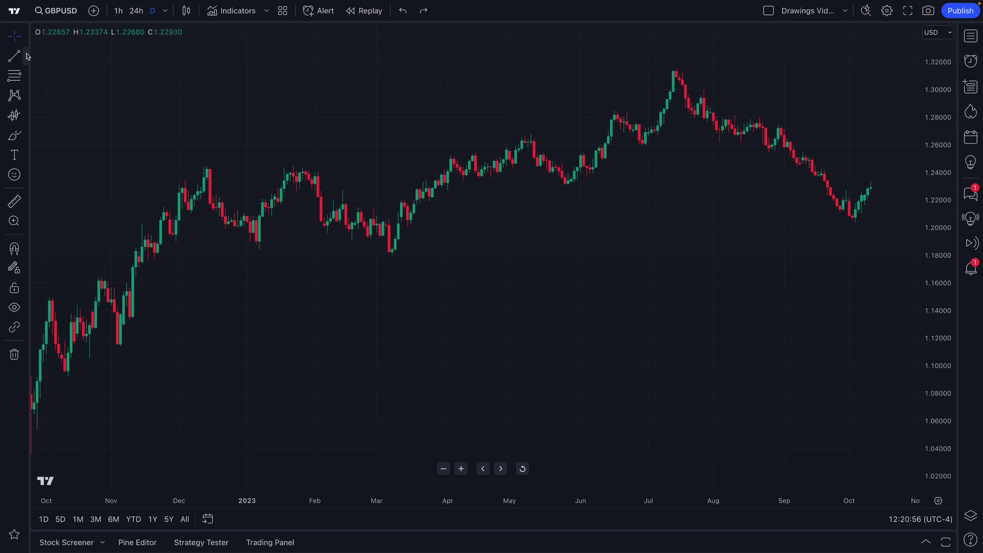
Place a horizontal line at the March 2023 low, 1.17974, and move its toolbar lower.
{"action": "left_click", "coordinate": [26, 57]}
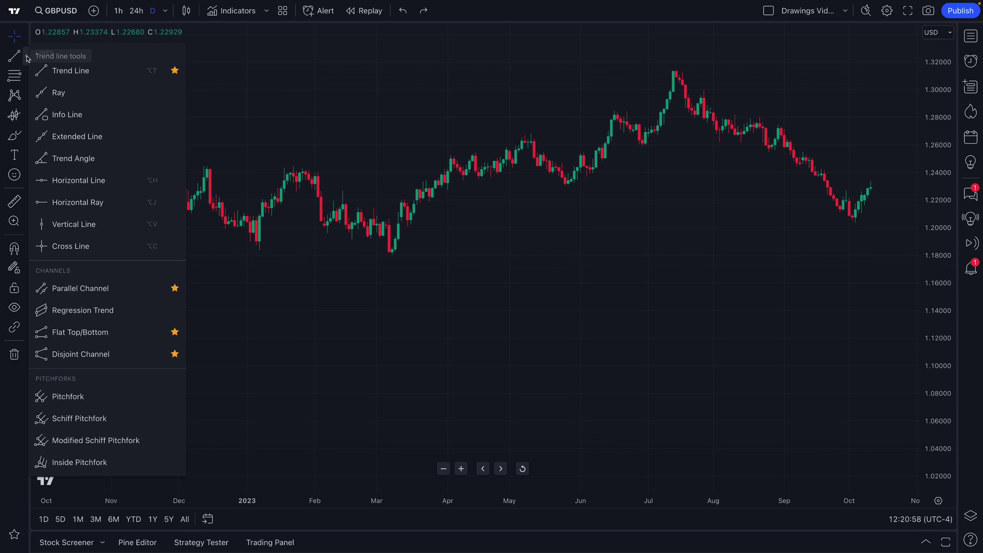
{"action": "left_click", "coordinate": [84, 181]}
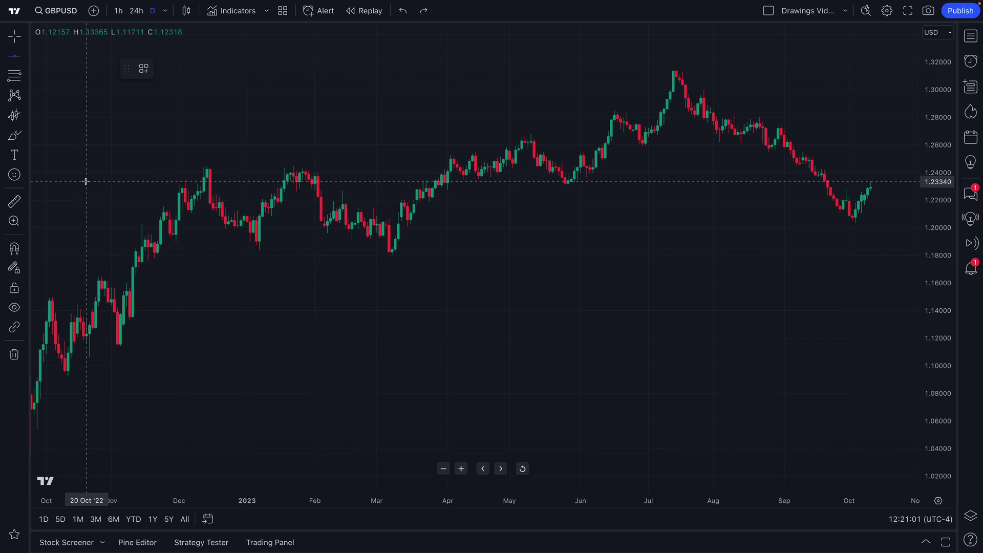
{"action": "left_click", "coordinate": [392, 256]}
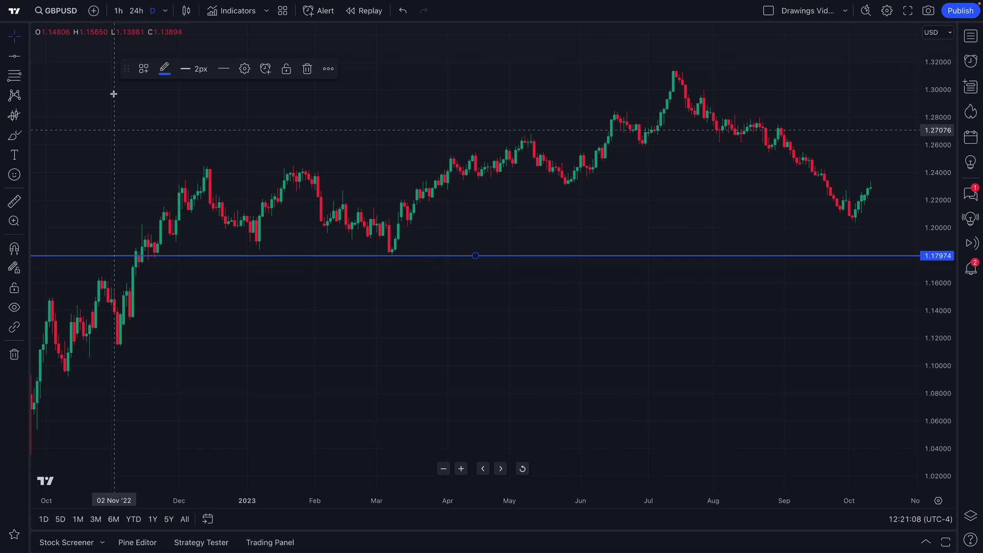
{"action": "mouse_move", "coordinate": [123, 72]}
{"action": "left_mouse_down"}
{"action": "mouse_move", "coordinate": [102, 101]}
{"action": "mouse_move", "coordinate": [72, 92]}
{"action": "mouse_move", "coordinate": [83, 110]}
{"action": "mouse_move", "coordinate": [74, 101]}
{"action": "left_mouse_up"}
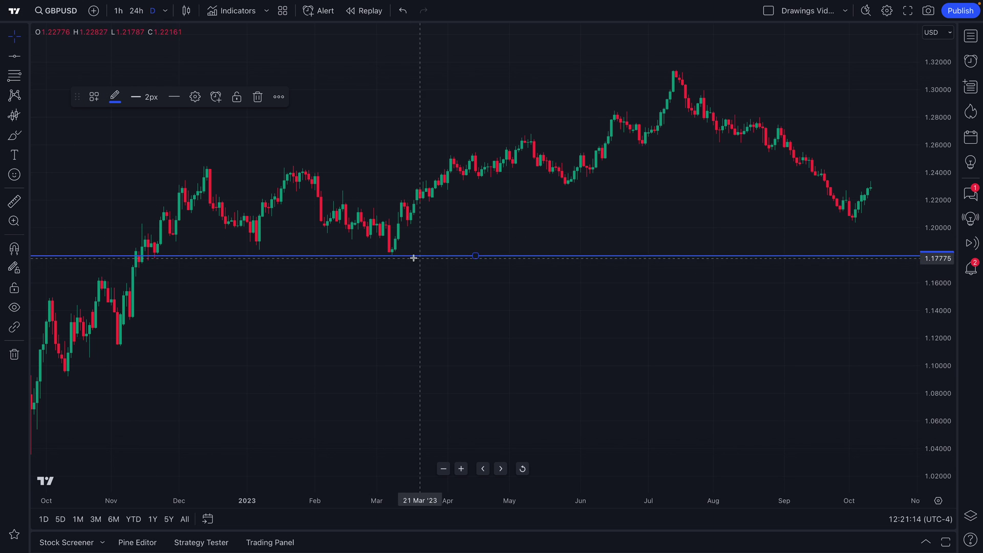
Make the 1.17974 horizontal line green with a 4px width.
{"action": "left_click", "coordinate": [114, 97]}
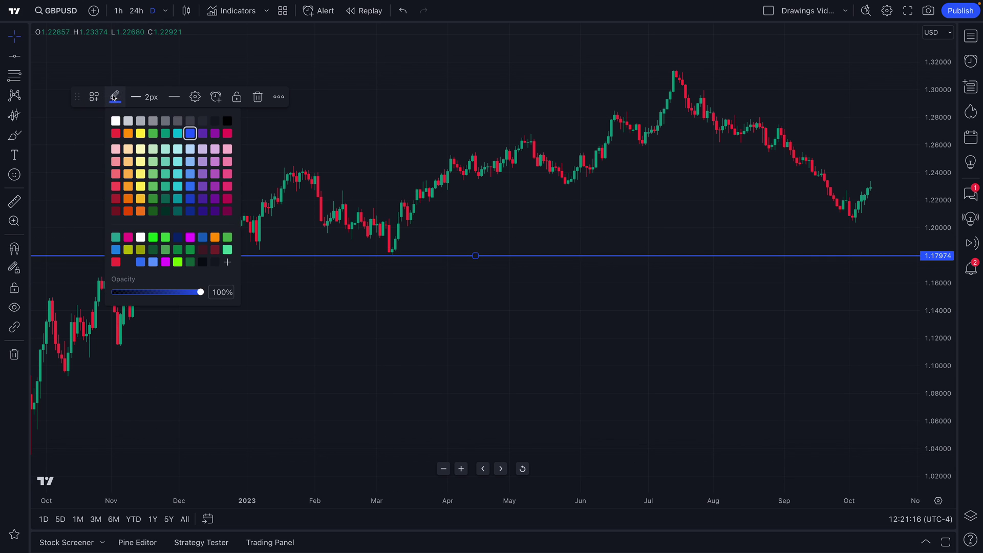
{"action": "left_click", "coordinate": [152, 133]}
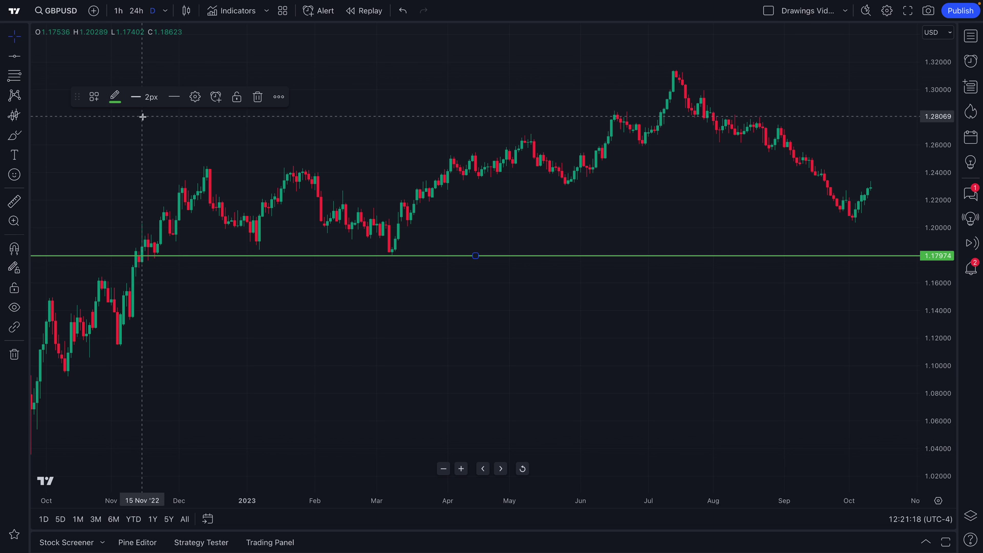
{"action": "left_click", "coordinate": [144, 99]}
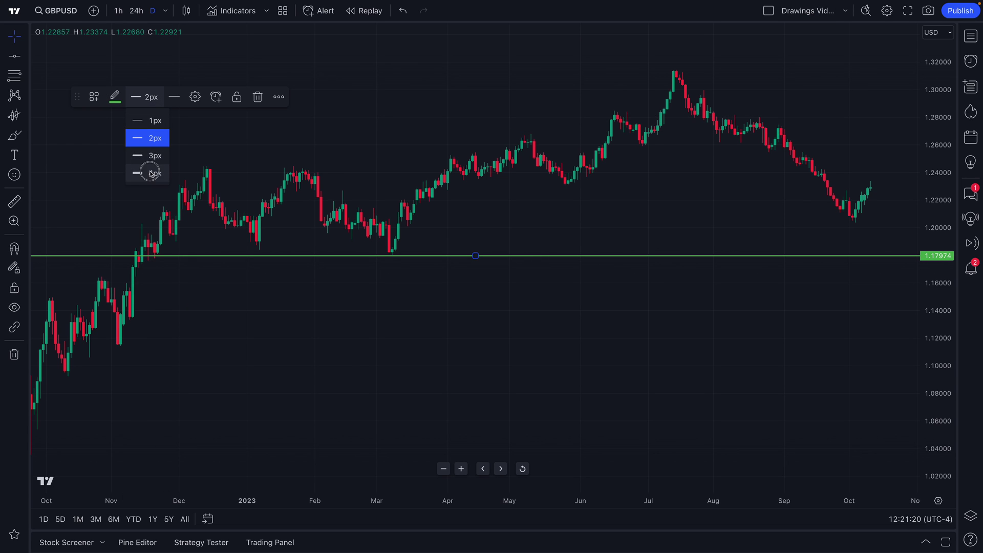
{"action": "left_click", "coordinate": [151, 172]}
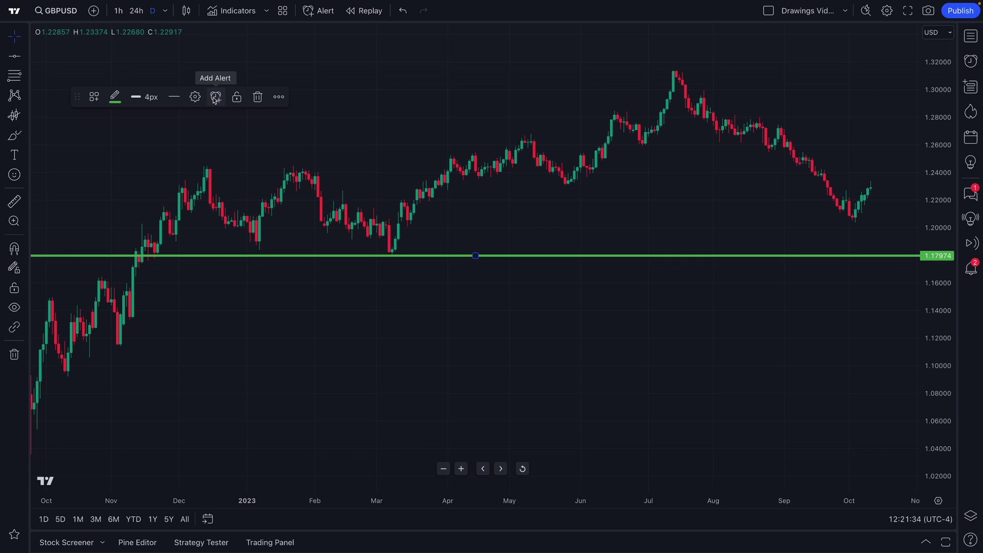
Open the horizontal line's settings, move the dialog aside and review its Style options.
{"action": "double_click", "coordinate": [578, 256]}
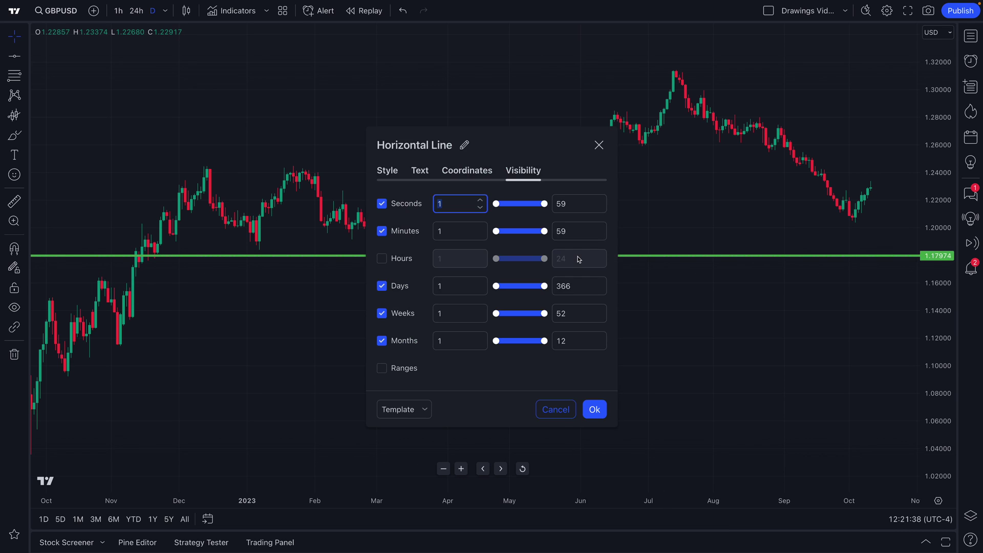
{"action": "left_click", "coordinate": [392, 173]}
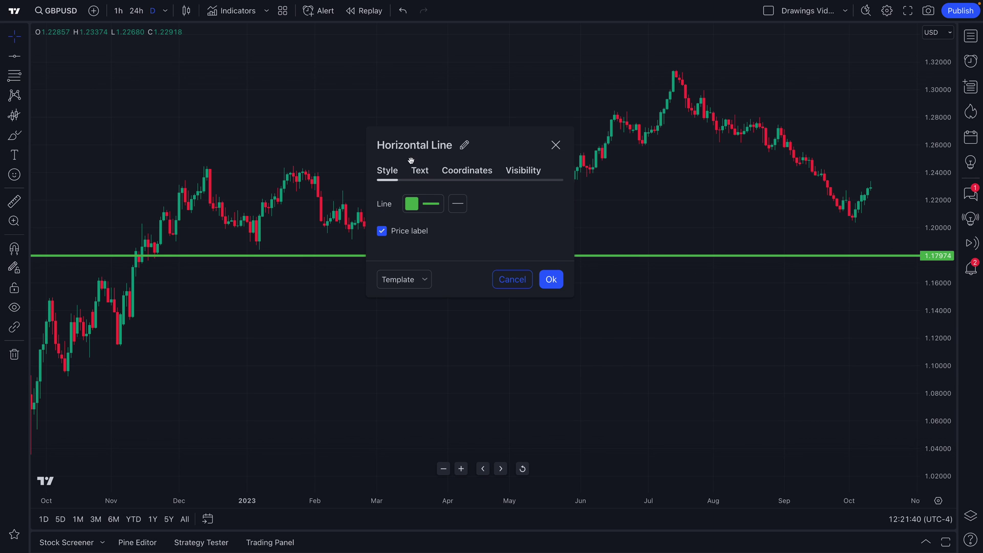
{"action": "left_click_drag", "start_coordinate": [499, 145], "coordinate": [208, 76]}
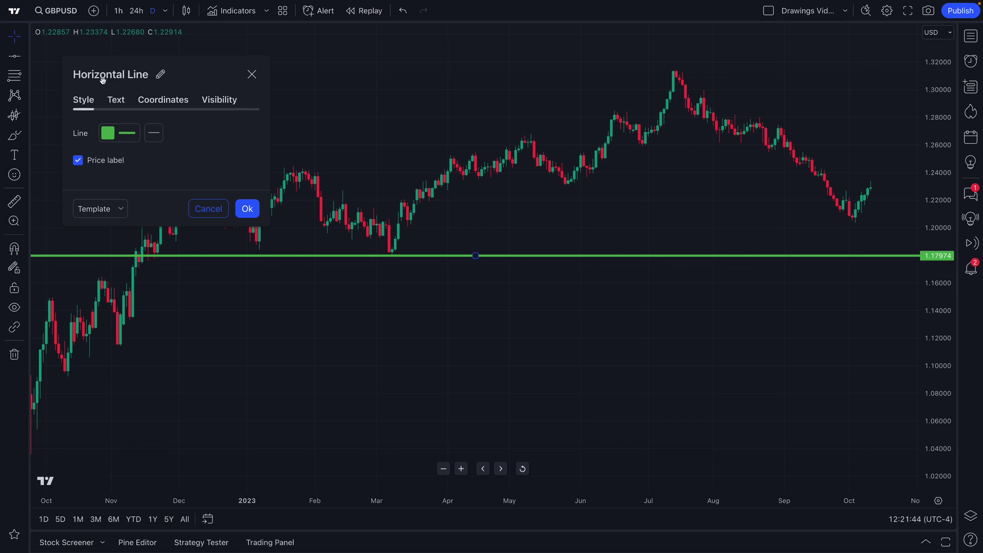
{"action": "left_click", "coordinate": [121, 133]}
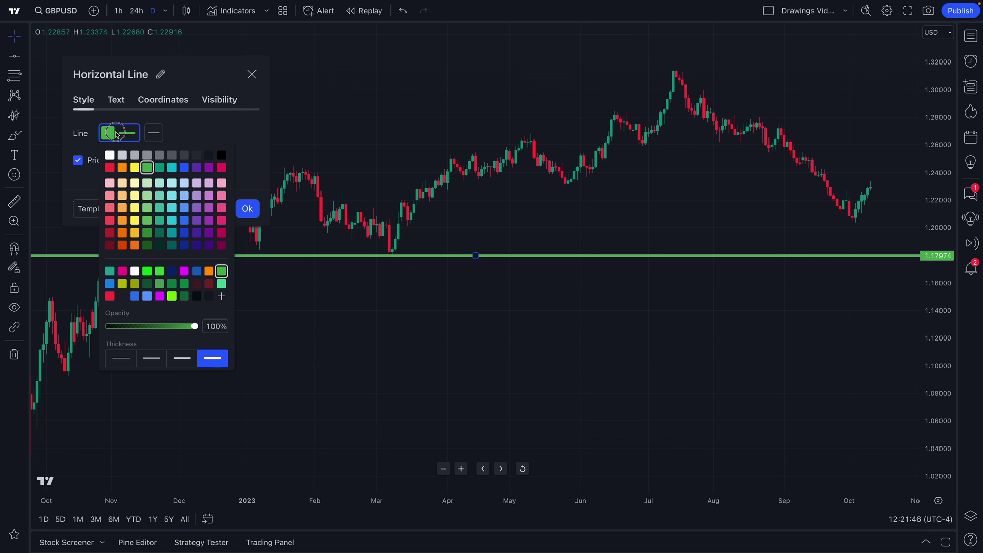
{"action": "left_click", "coordinate": [120, 133]}
Check the Text and Coordinates tabs, then enable Hours in Visibility and reposition the dialog.
{"action": "left_click", "coordinate": [116, 101]}
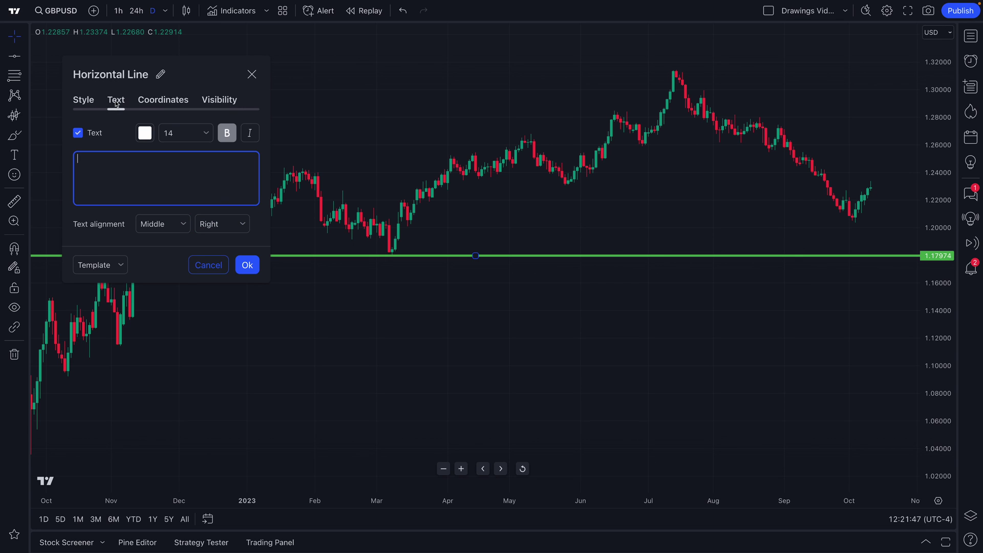
{"action": "left_click", "coordinate": [162, 101]}
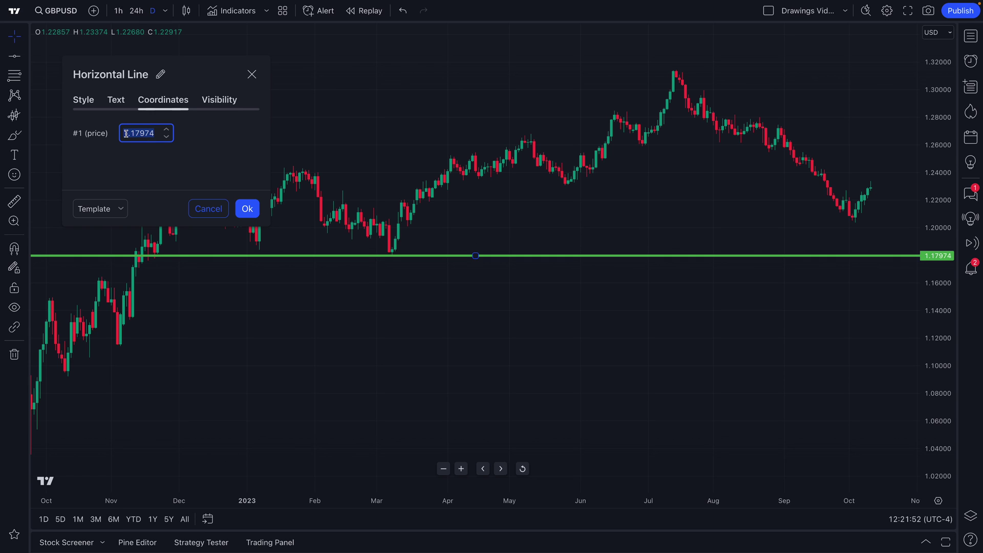
{"action": "left_click", "coordinate": [223, 100]}
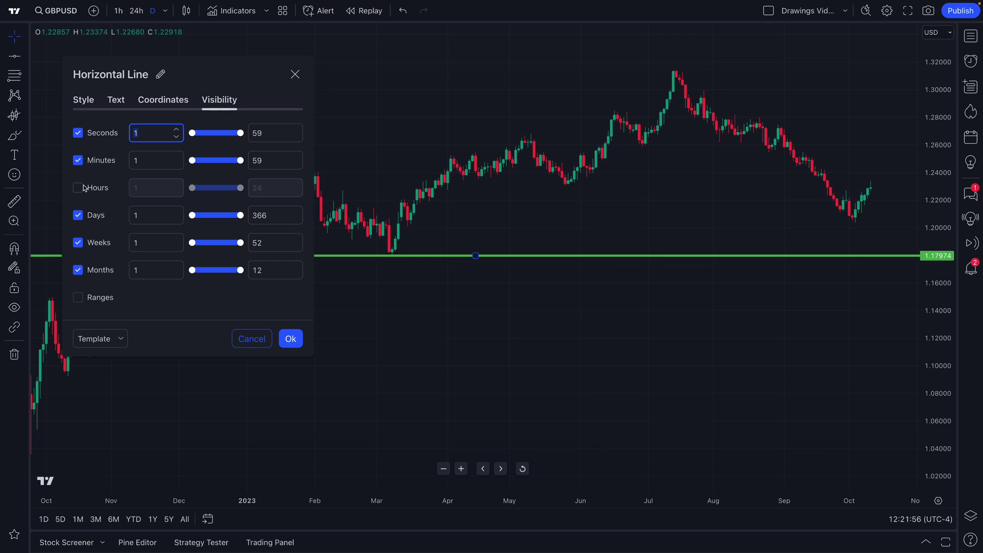
{"action": "left_click", "coordinate": [77, 189]}
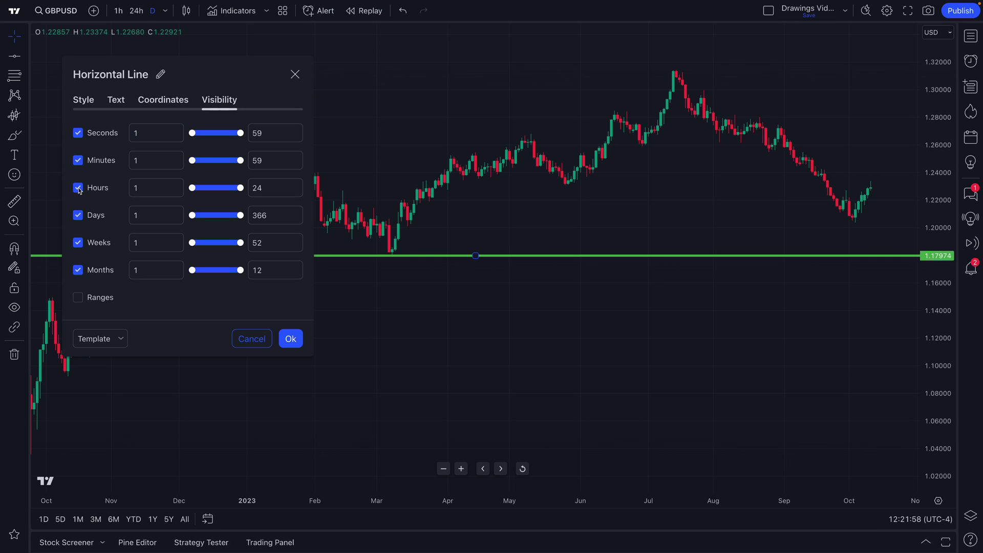
{"action": "mouse_move", "coordinate": [183, 75]}
{"action": "left_mouse_down"}
{"action": "mouse_move", "coordinate": [227, 105]}
{"action": "mouse_move", "coordinate": [206, 75]}
{"action": "mouse_move", "coordinate": [174, 69]}
{"action": "left_mouse_up"}
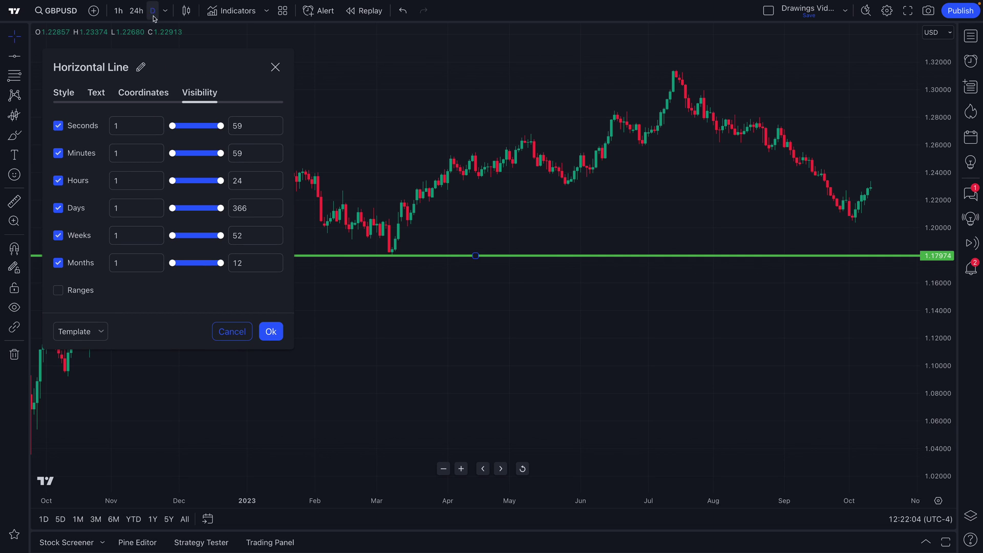
Hide the line on daily intervals and switch the chart to the 1-week interval.
{"action": "left_click", "coordinate": [58, 208]}
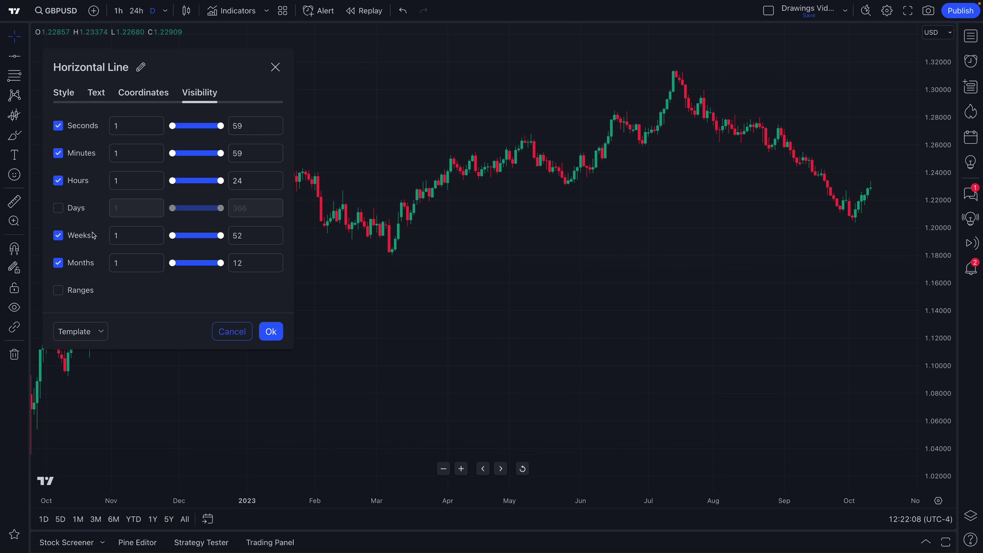
{"action": "left_click", "coordinate": [165, 11]}
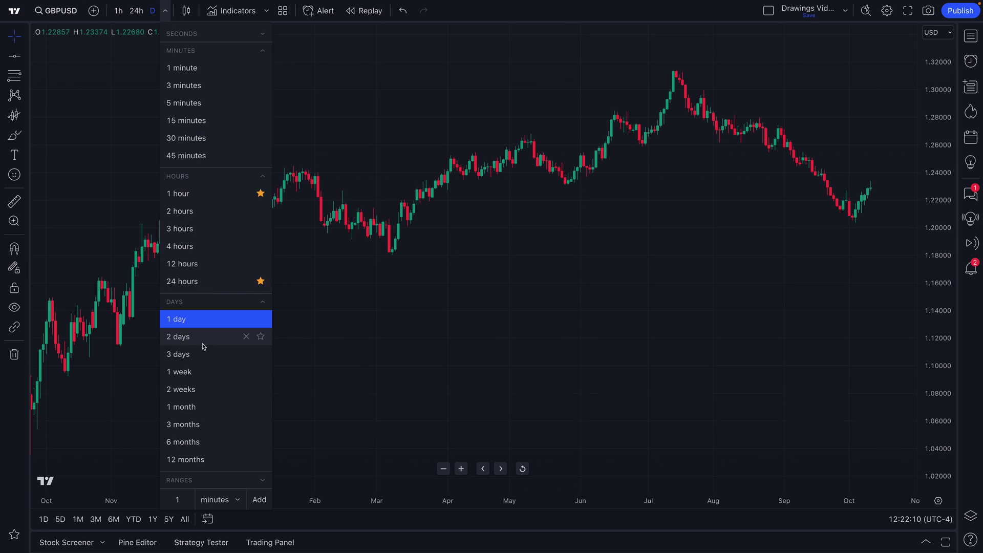
{"action": "left_click", "coordinate": [202, 371]}
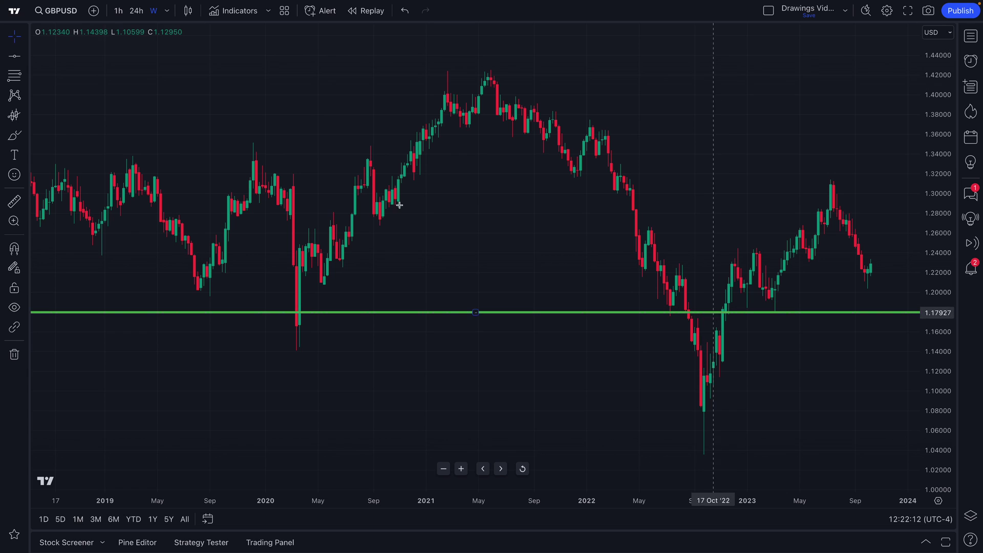
{"action": "left_click", "coordinate": [165, 11]}
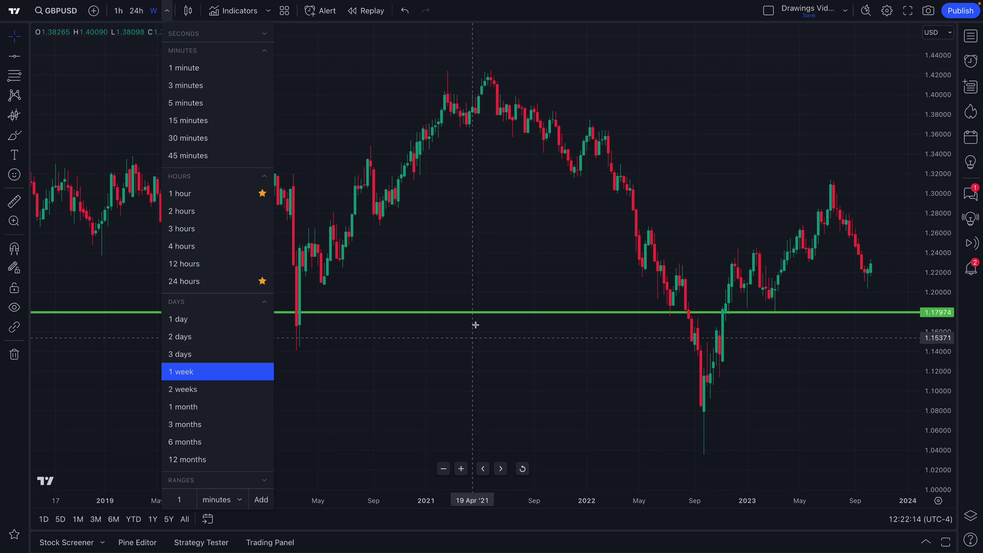
Re-enable Days visibility for the green line and confirm with Ok.
{"action": "left_click", "coordinate": [486, 312]}
{"action": "double_click", "coordinate": [487, 313]}
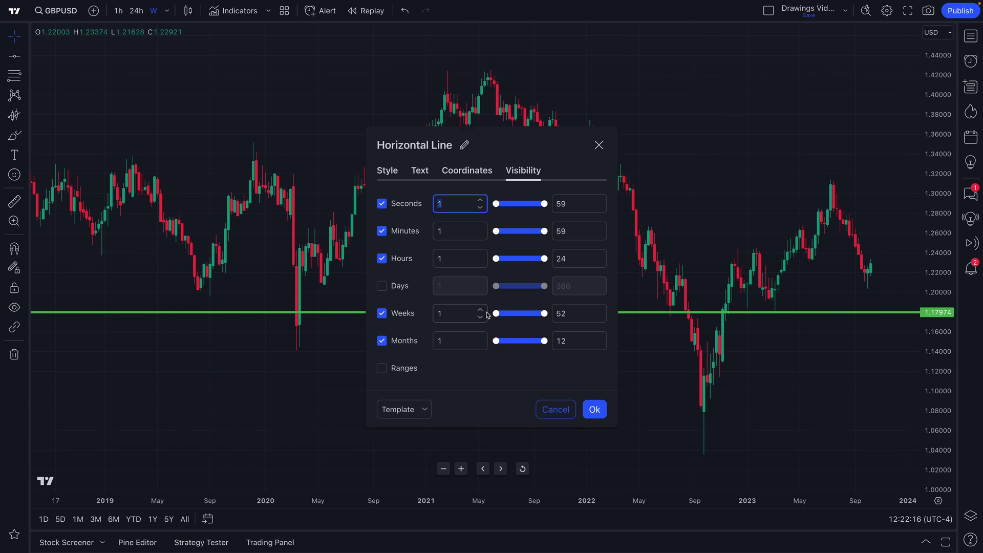
{"action": "left_click", "coordinate": [400, 287]}
{"action": "left_click", "coordinate": [594, 410]}
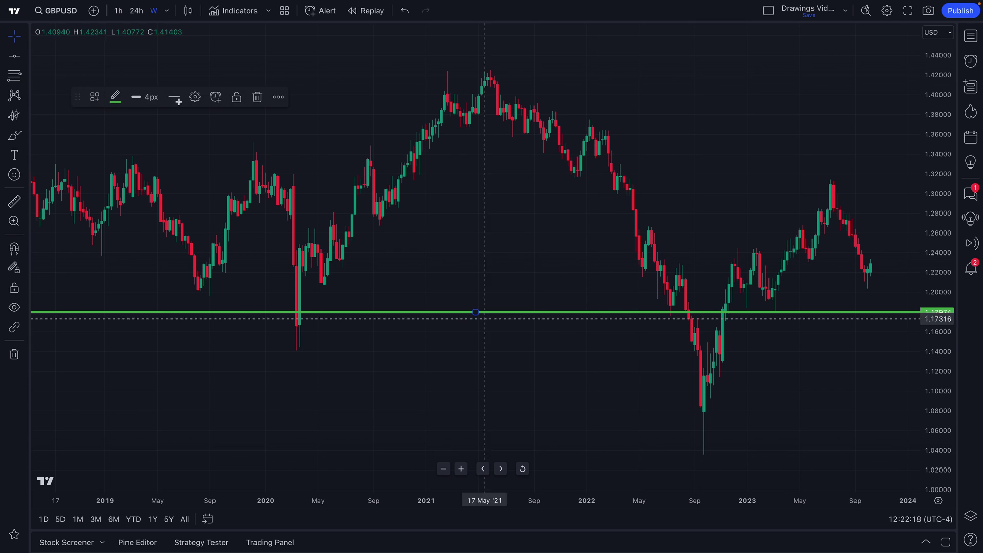
Switch back to the 1-day interval and pan to December 2022 through October 2023.
{"action": "left_click", "coordinate": [166, 13]}
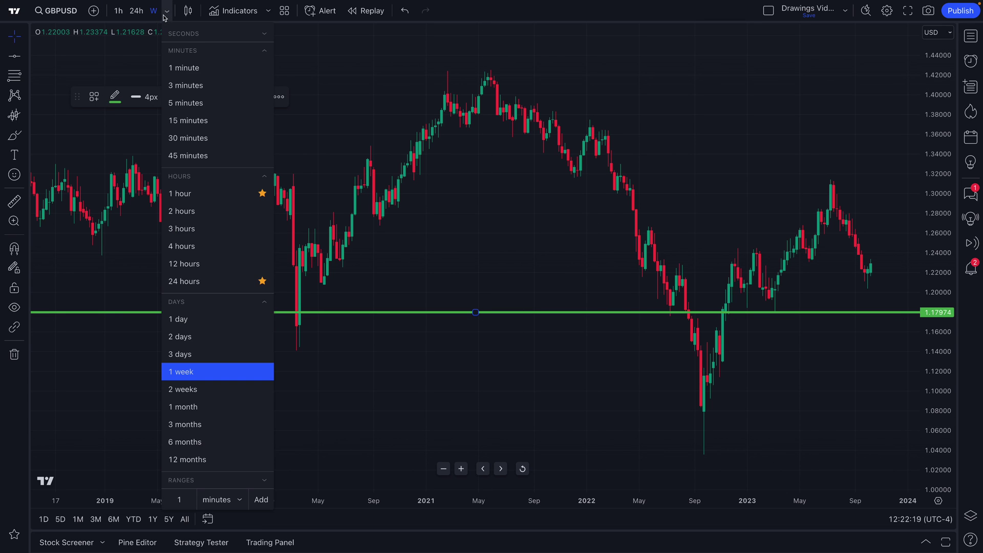
{"action": "left_click", "coordinate": [210, 318]}
{"action": "scroll", "coordinate": [430, 256], "scroll_direction": "up", "scroll_amount": 3}
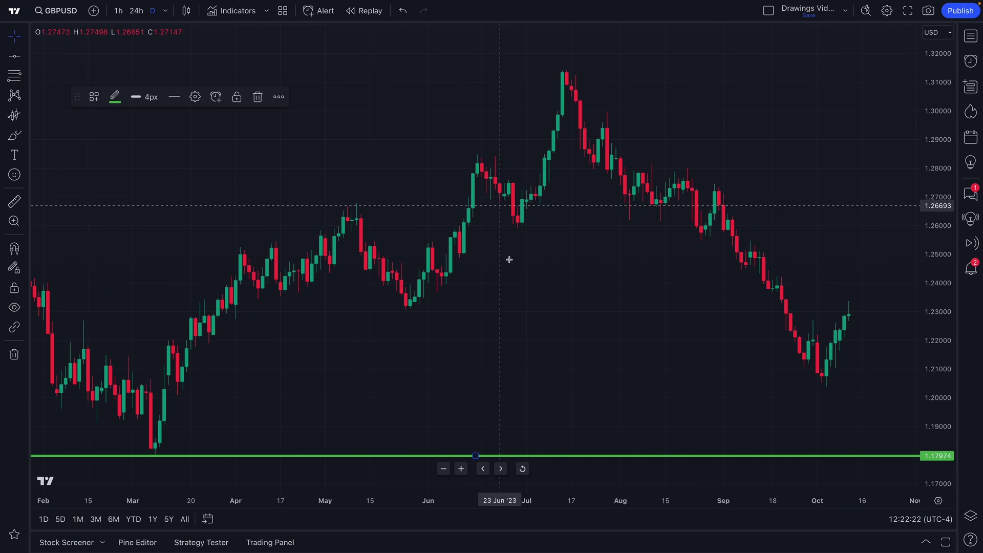
{"action": "left_click_drag", "start_coordinate": [509, 259], "coordinate": [417, 277]}
Remove Brush and Highlighter from the favourite drawing tools and move the favourites bar right.
{"action": "scroll", "coordinate": [412, 259], "scroll_direction": "down", "scroll_amount": 2}
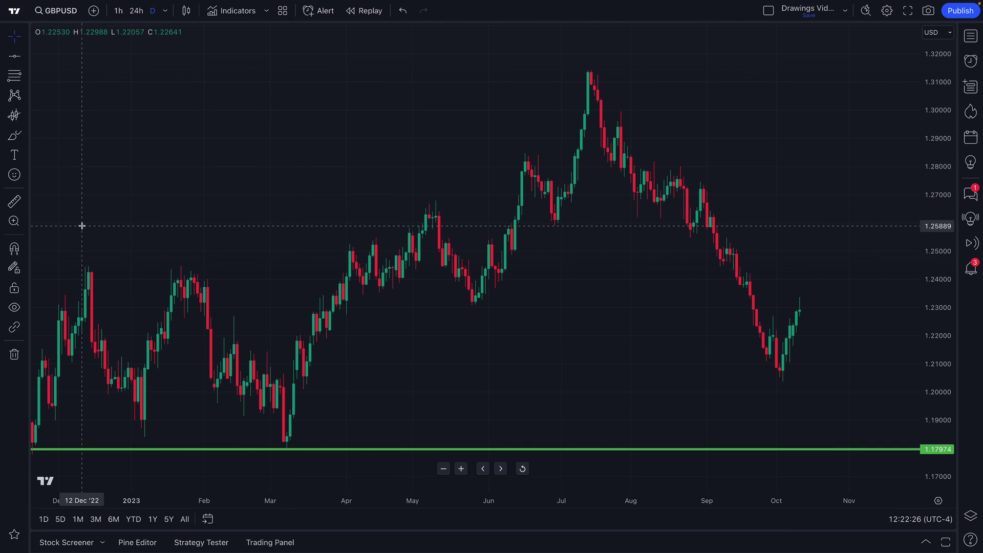
{"action": "scroll", "coordinate": [63, 154], "scroll_direction": "down", "scroll_amount": 2}
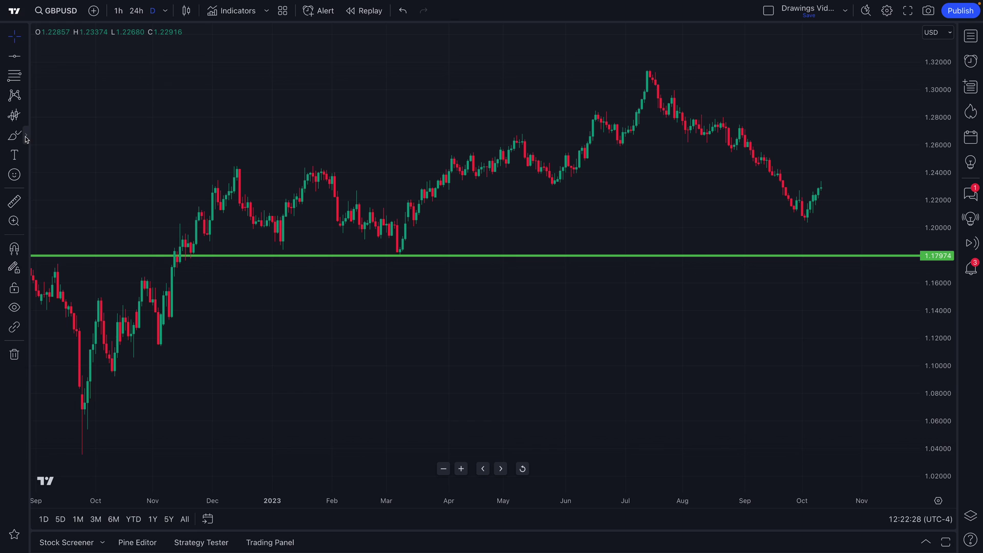
{"action": "left_click", "coordinate": [26, 138]}
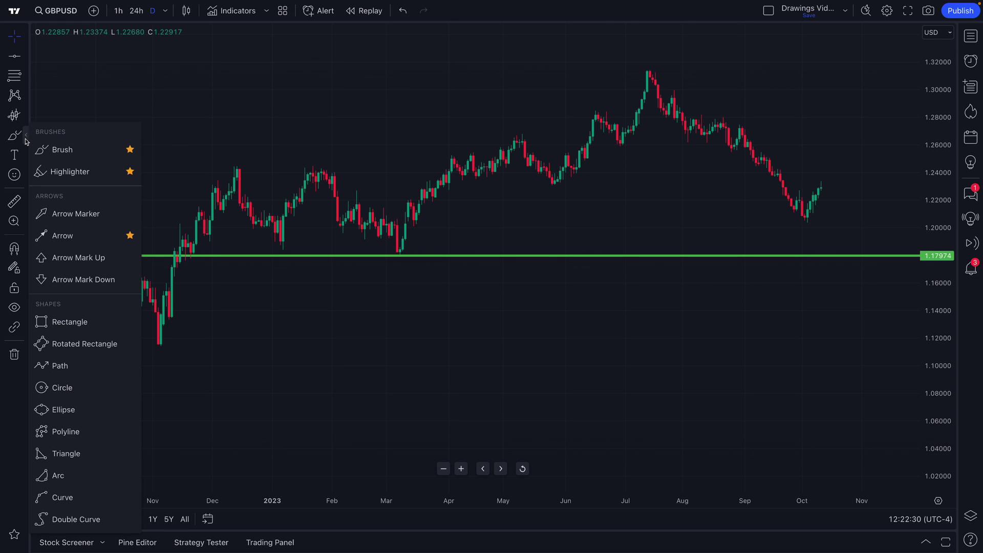
{"action": "left_click", "coordinate": [130, 150]}
{"action": "left_click", "coordinate": [130, 172]}
{"action": "left_click", "coordinate": [130, 172]}
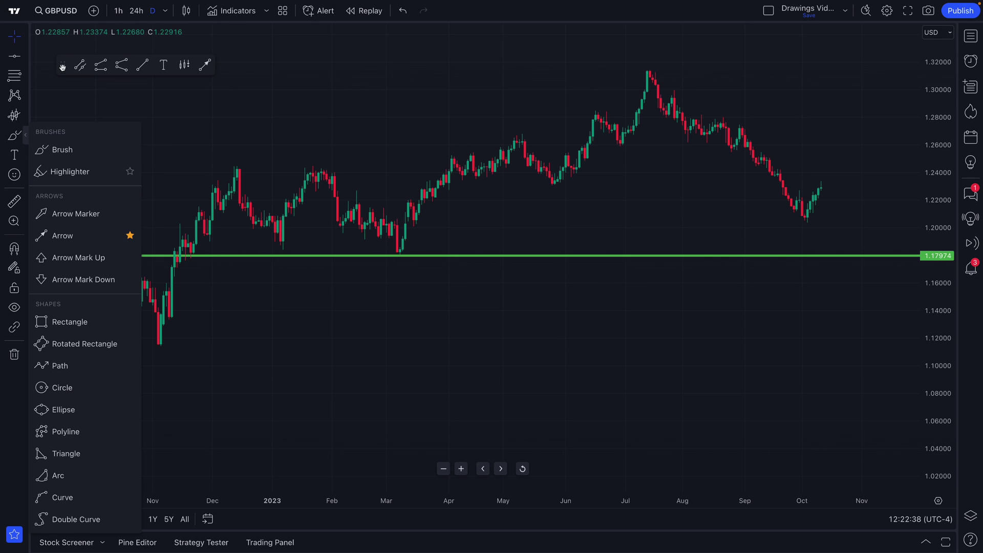
{"action": "mouse_move", "coordinate": [62, 66]}
{"action": "left_mouse_down"}
{"action": "mouse_move", "coordinate": [106, 68]}
{"action": "mouse_move", "coordinate": [77, 69]}
{"action": "mouse_move", "coordinate": [94, 92]}
{"action": "mouse_move", "coordinate": [103, 84]}
{"action": "left_mouse_up"}
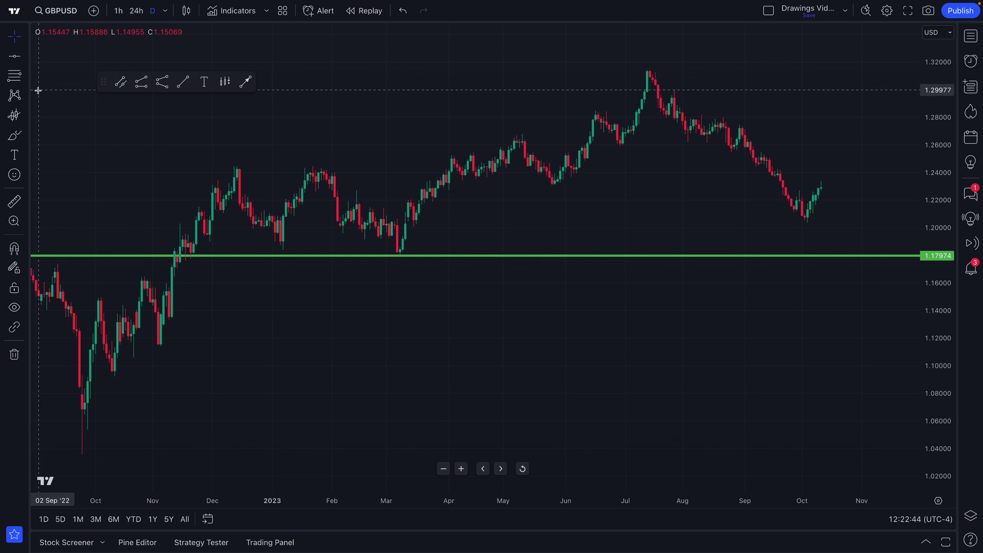
Add Brush and Arrow Marker back to the favourite drawing tools.
{"action": "left_click", "coordinate": [24, 135]}
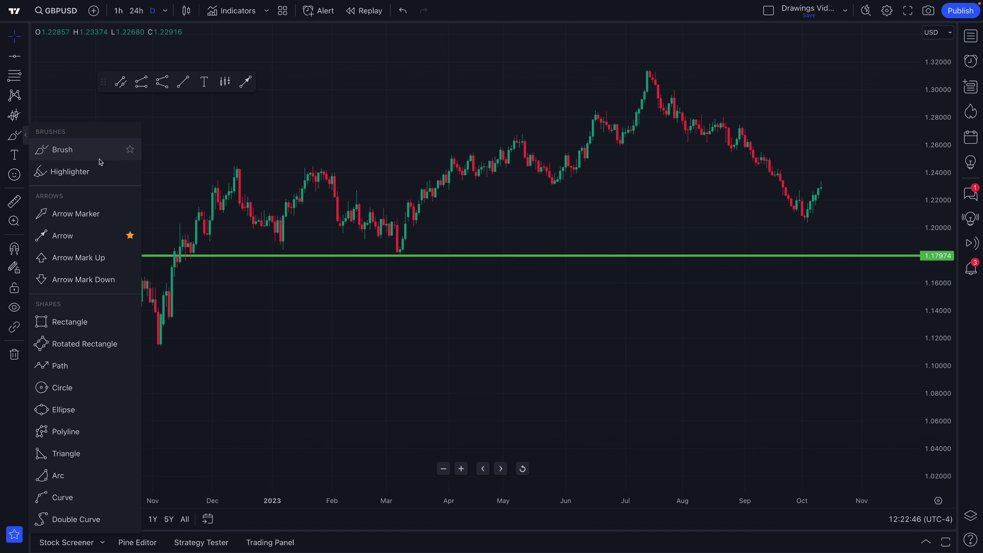
{"action": "left_click", "coordinate": [130, 152]}
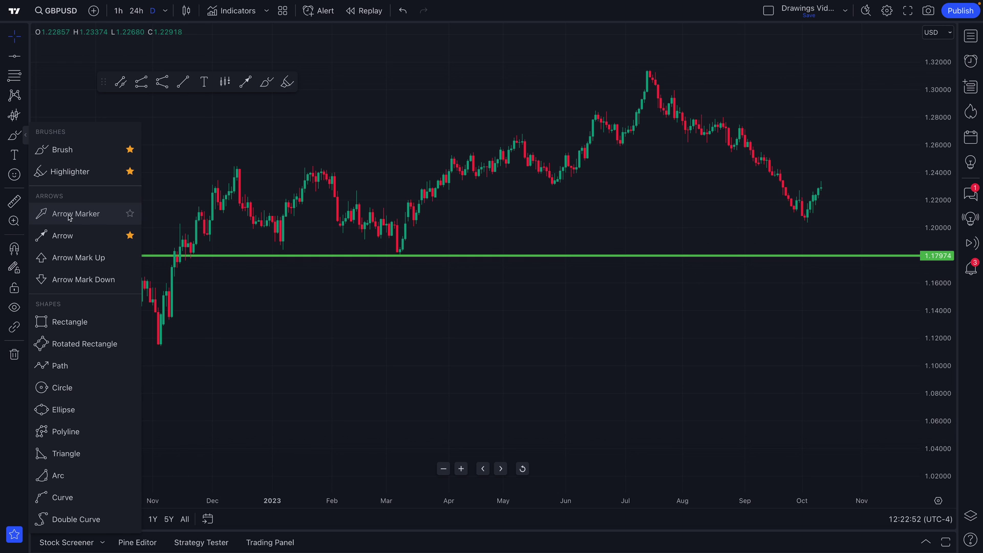
{"action": "left_click", "coordinate": [131, 215]}
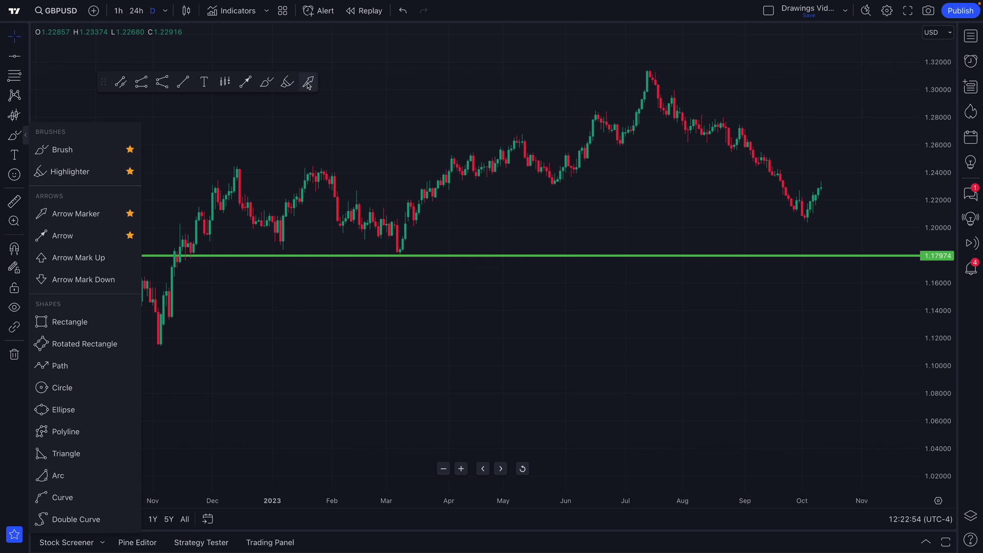
{"action": "left_click", "coordinate": [29, 138]}
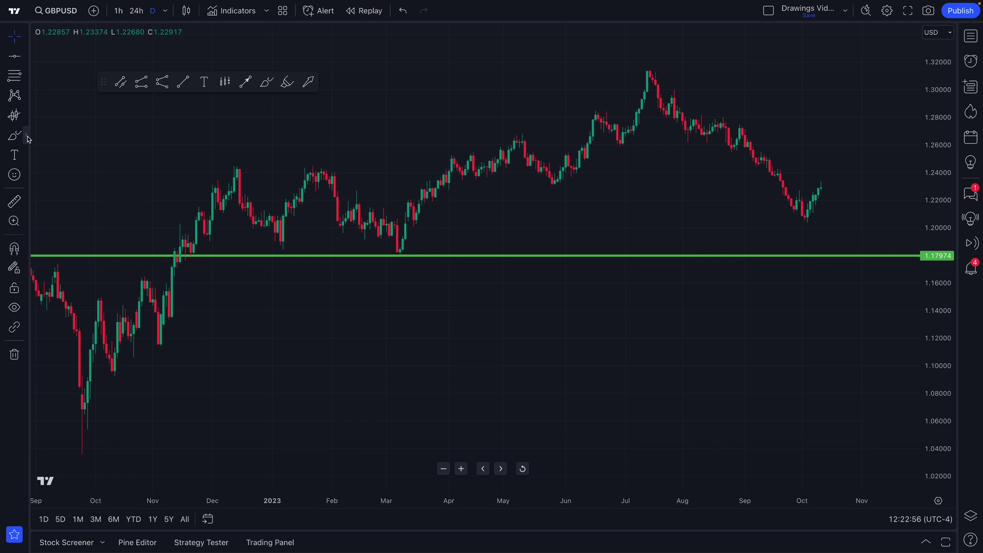
Move the favourites bar, then toggle Stay in Drawing Mode and Lock All Drawings on and off.
{"action": "mouse_move", "coordinate": [103, 82]}
{"action": "left_mouse_down"}
{"action": "mouse_move", "coordinate": [84, 64]}
{"action": "mouse_move", "coordinate": [90, 99]}
{"action": "mouse_move", "coordinate": [171, 78]}
{"action": "mouse_move", "coordinate": [281, 224]}
{"action": "mouse_move", "coordinate": [263, 297]}
{"action": "mouse_move", "coordinate": [158, 88]}
{"action": "mouse_move", "coordinate": [93, 85]}
{"action": "left_mouse_up"}
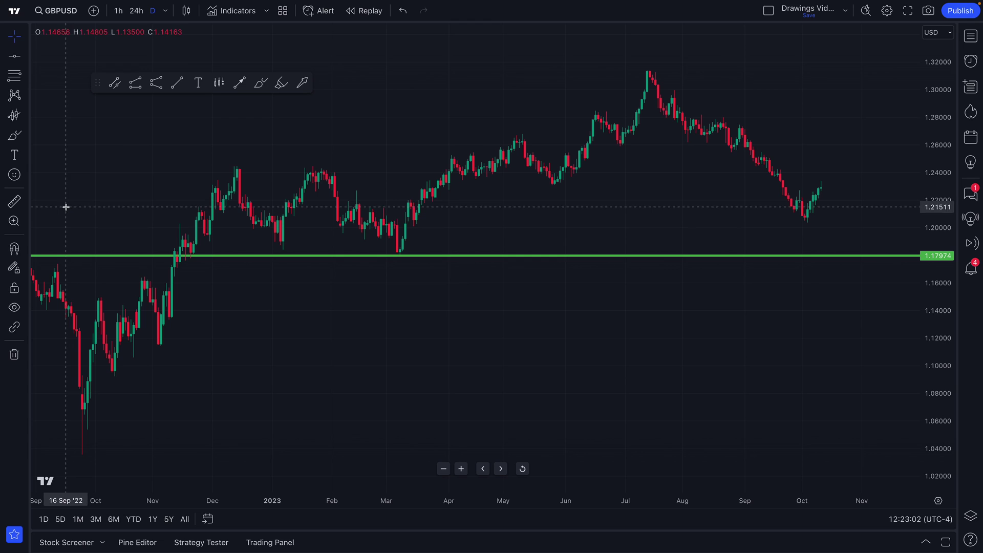
{"action": "left_click", "coordinate": [25, 251]}
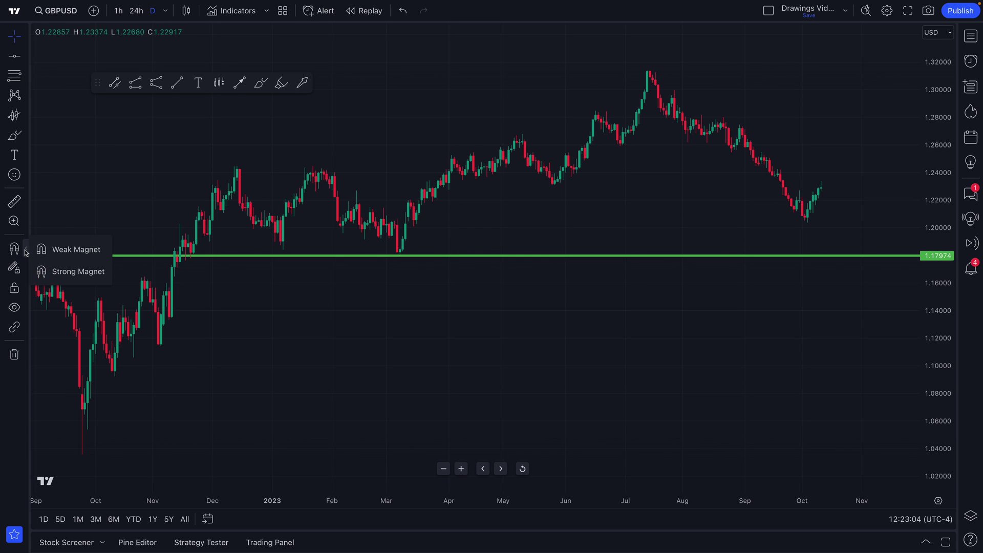
{"action": "left_click", "coordinate": [25, 268]}
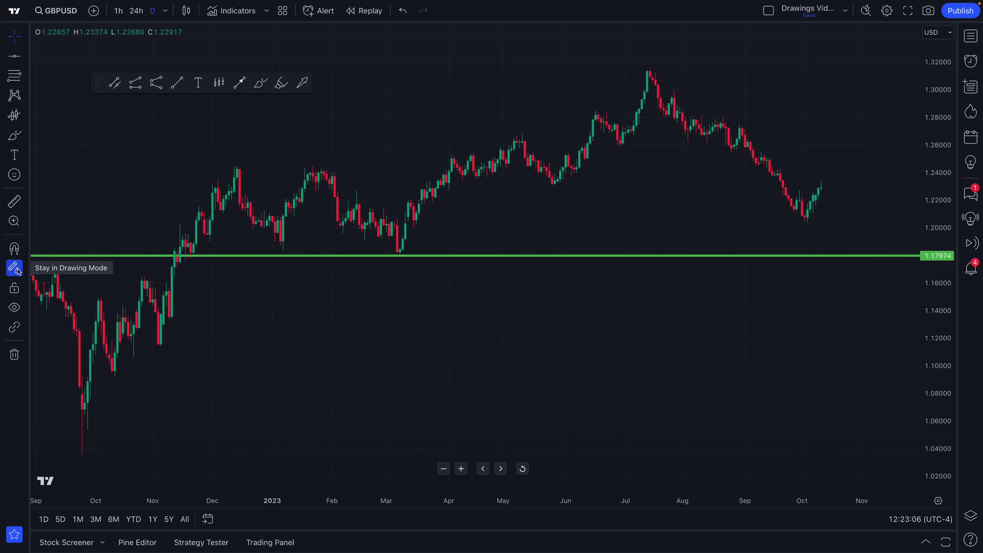
{"action": "left_click", "coordinate": [18, 272]}
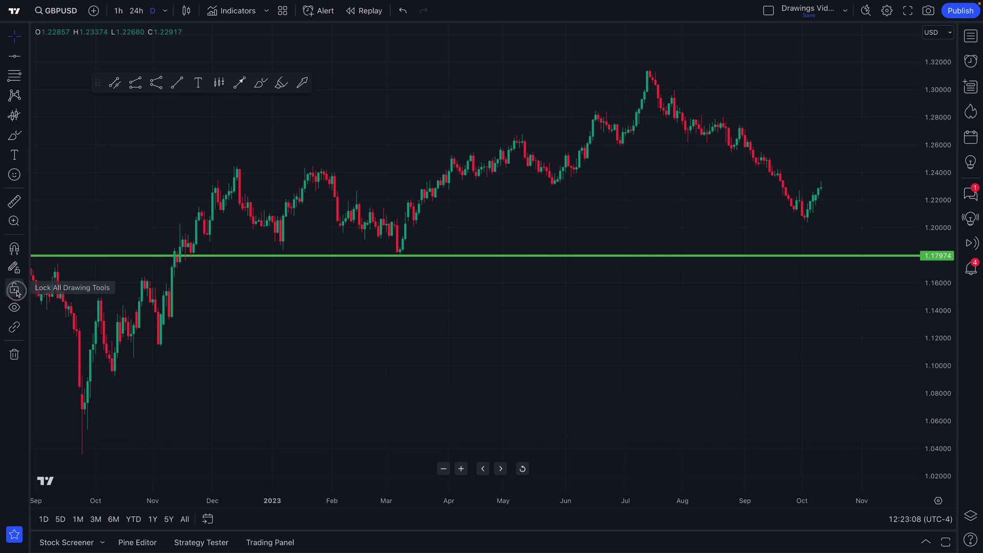
{"action": "left_click", "coordinate": [15, 291]}
{"action": "left_click", "coordinate": [15, 291]}
Hide all drawings, show the green line again, and review the drawing sync options.
{"action": "left_click", "coordinate": [15, 309]}
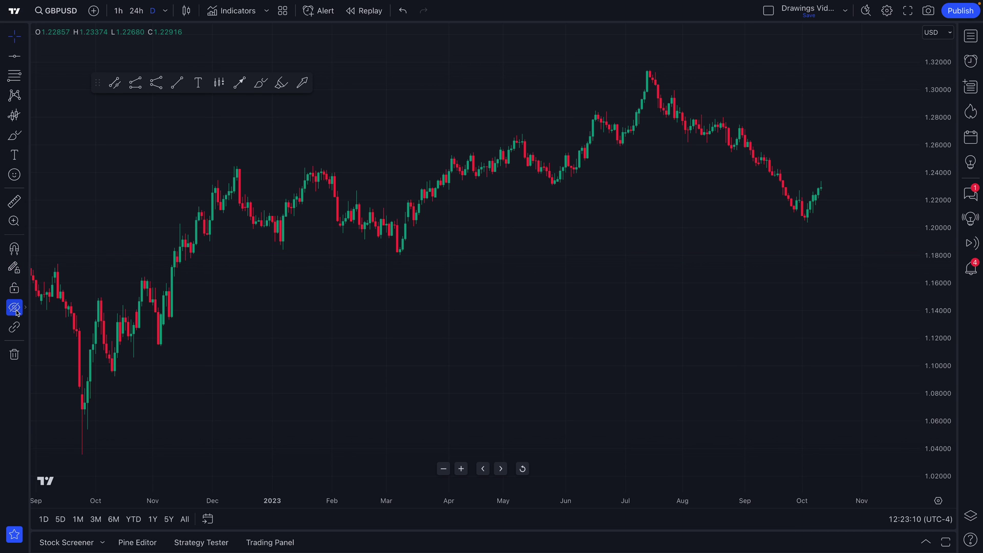
{"action": "left_click", "coordinate": [24, 310]}
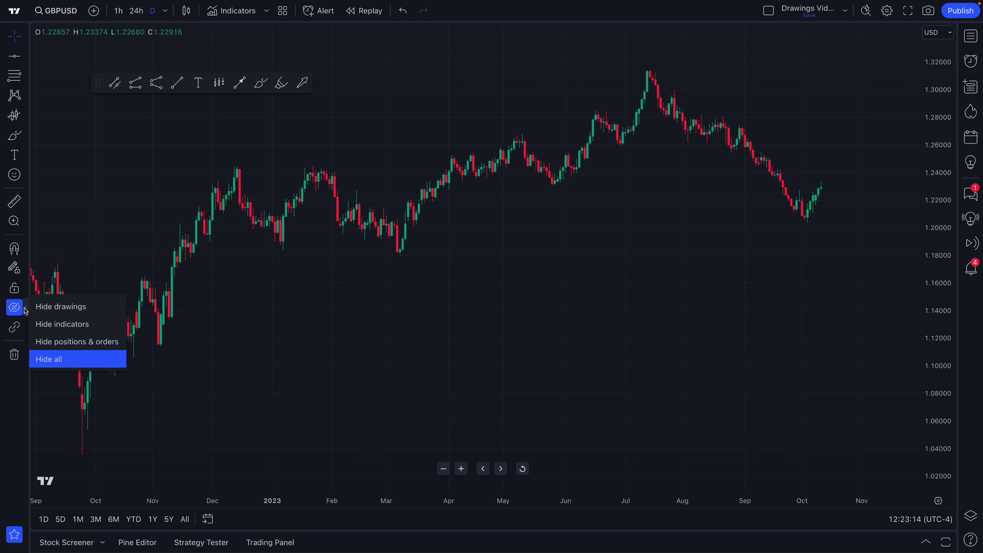
{"action": "left_click", "coordinate": [15, 309]}
{"action": "left_click", "coordinate": [15, 310]}
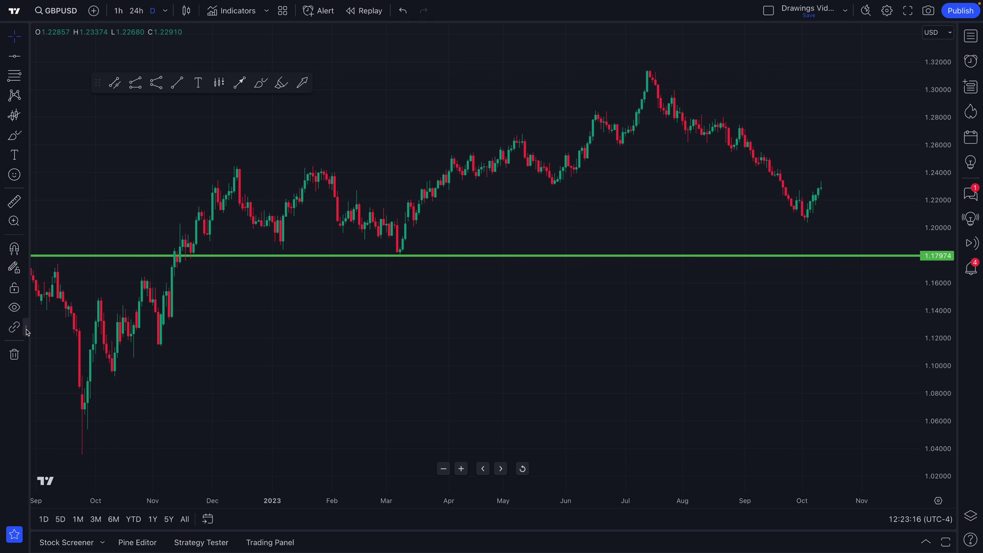
{"action": "left_click", "coordinate": [27, 330]}
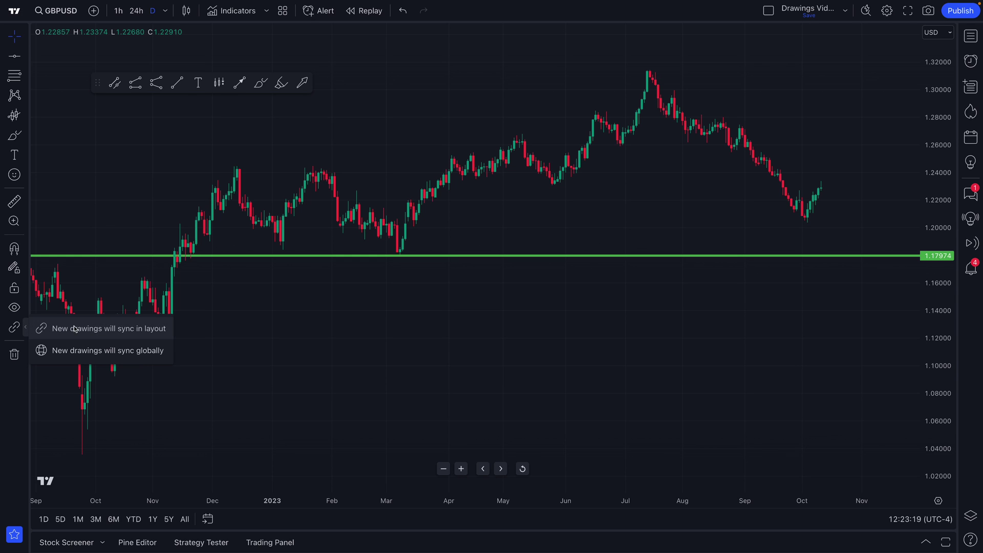
{"action": "left_click", "coordinate": [46, 327]}
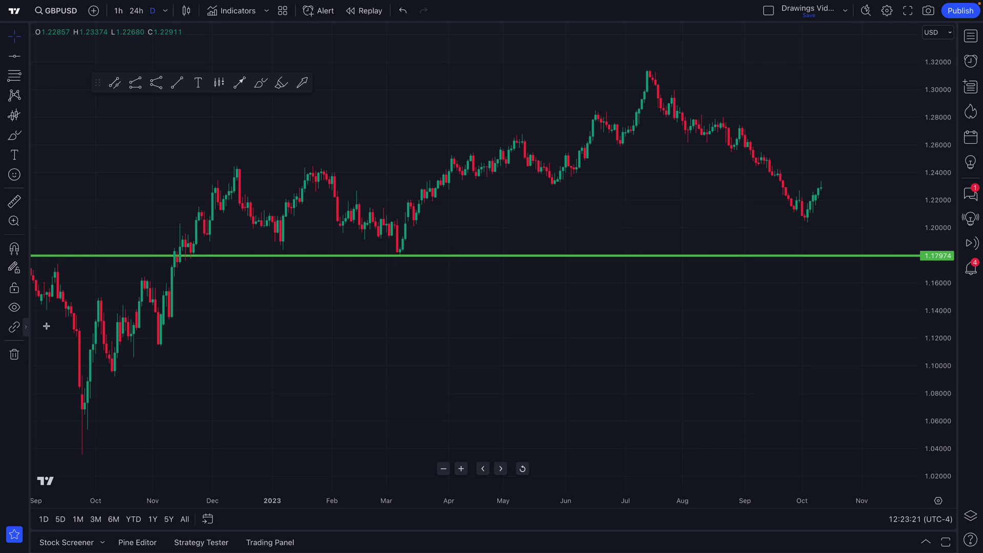
Split the layout into two side-by-side GBPUSD charts and make the right hourly chart active.
{"action": "left_click", "coordinate": [768, 11]}
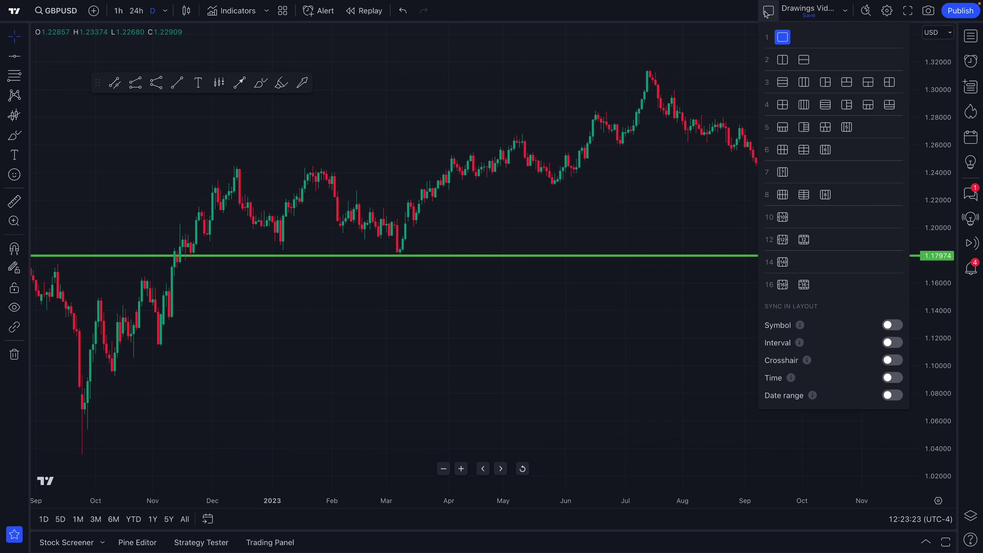
{"action": "left_click", "coordinate": [782, 60]}
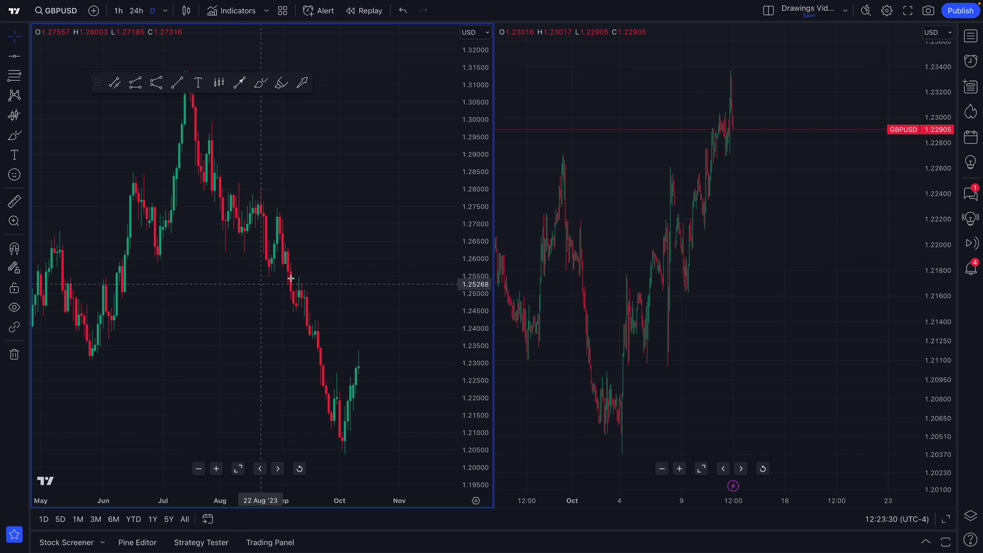
{"action": "left_click", "coordinate": [614, 155]}
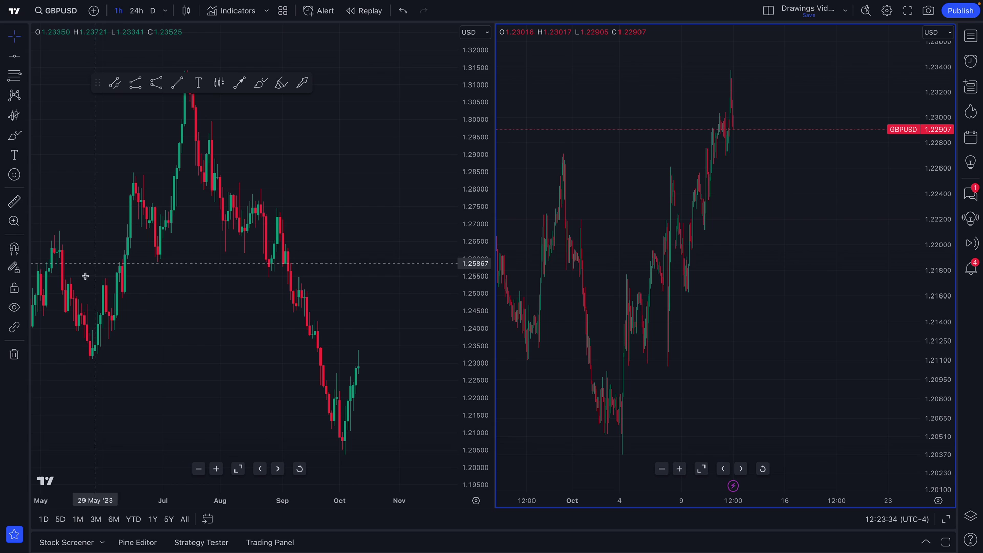
{"action": "left_click", "coordinate": [25, 328]}
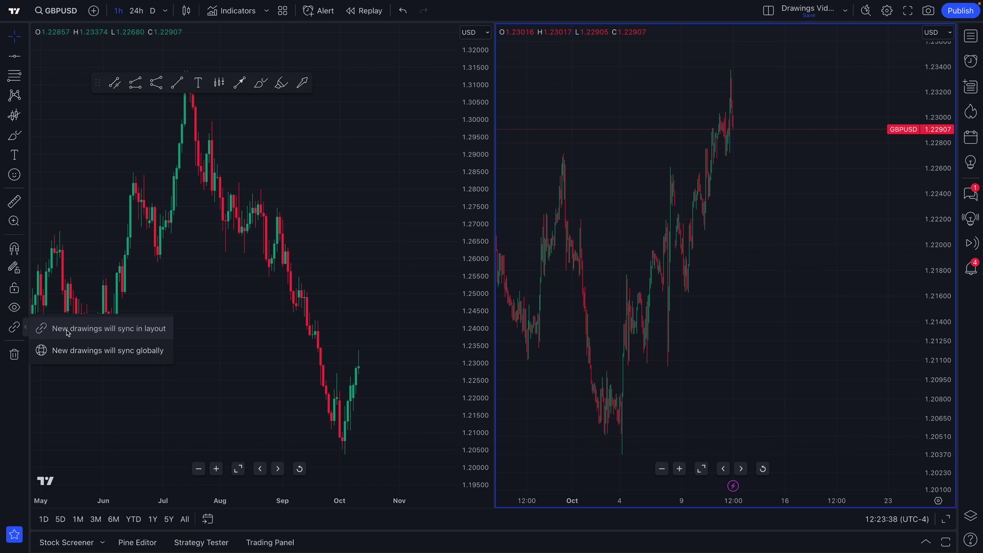
Set new drawings to sync in layout, then switch between the right and left charts.
{"action": "left_click", "coordinate": [117, 333]}
{"action": "scroll", "coordinate": [165, 332], "scroll_direction": "up", "scroll_amount": 2}
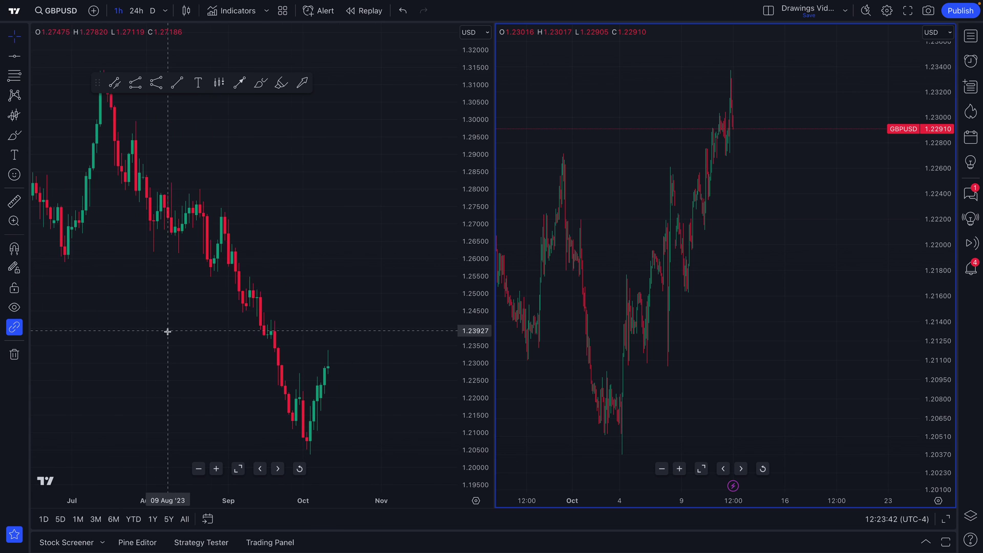
{"action": "scroll", "coordinate": [167, 331], "scroll_direction": "up", "scroll_amount": 1}
{"action": "left_click", "coordinate": [340, 270]}
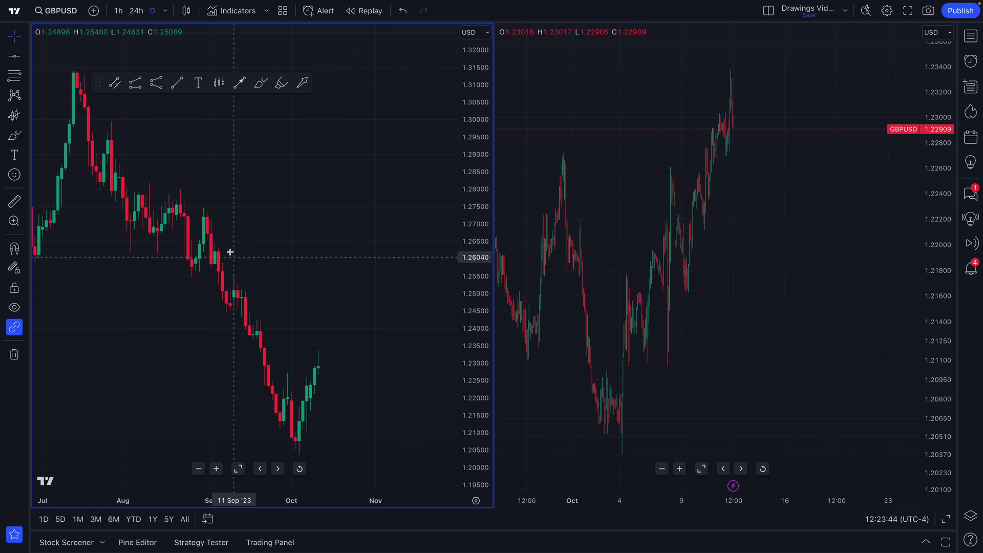
{"action": "left_click", "coordinate": [736, 183]}
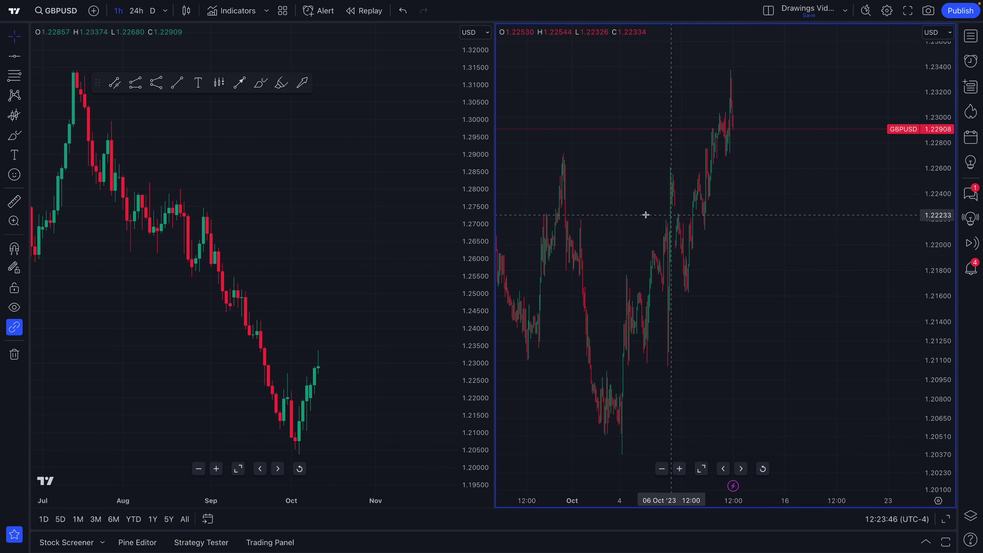
{"action": "left_click", "coordinate": [301, 244]}
Zoom and pan the left daily chart to late September through October 2023.
{"action": "scroll", "coordinate": [295, 249], "scroll_direction": "up", "scroll_amount": 2}
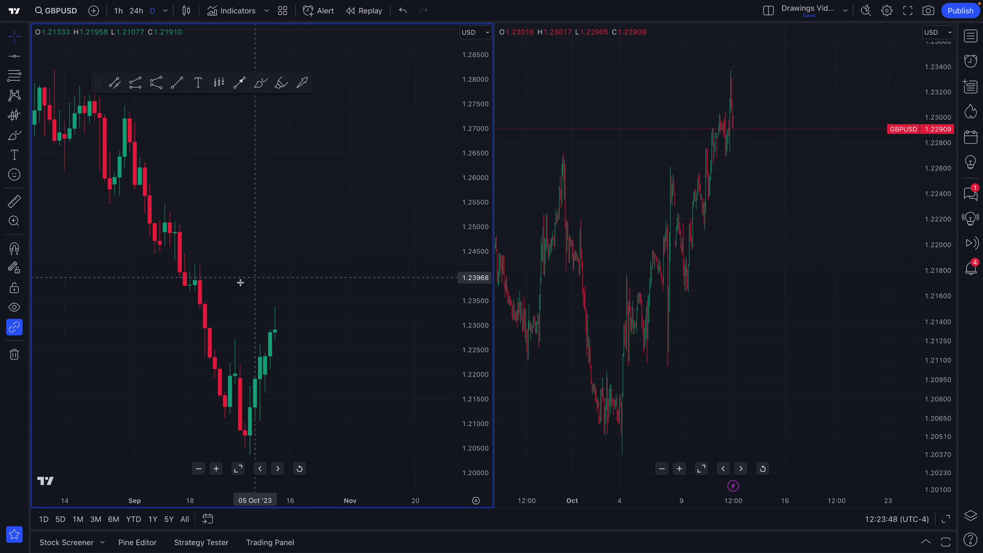
{"action": "left_click_drag", "start_coordinate": [239, 282], "coordinate": [357, 256]}
{"action": "scroll", "coordinate": [338, 257], "scroll_direction": "up", "scroll_amount": 3}
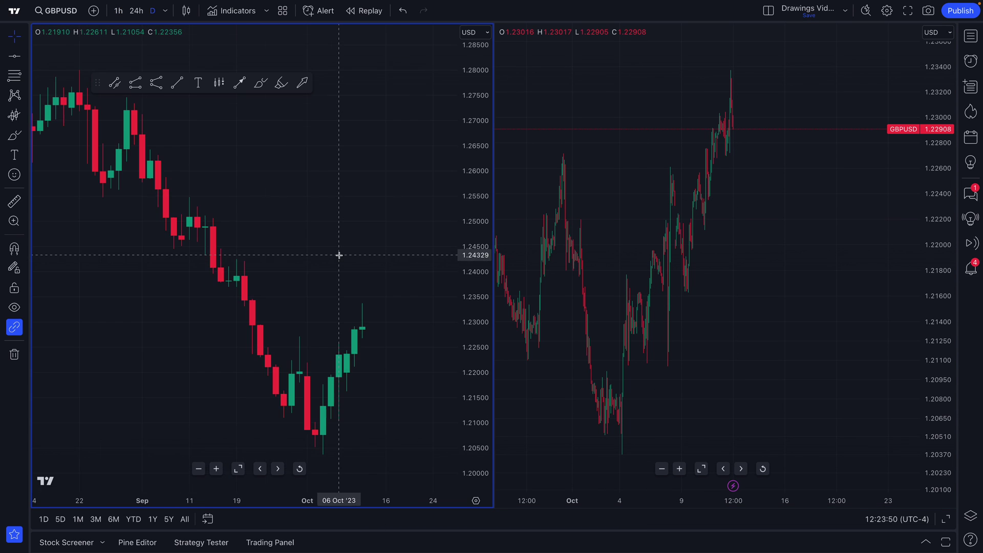
{"action": "scroll", "coordinate": [241, 258], "scroll_direction": "up", "scroll_amount": 2}
{"action": "left_click_drag", "start_coordinate": [222, 258], "coordinate": [252, 249]}
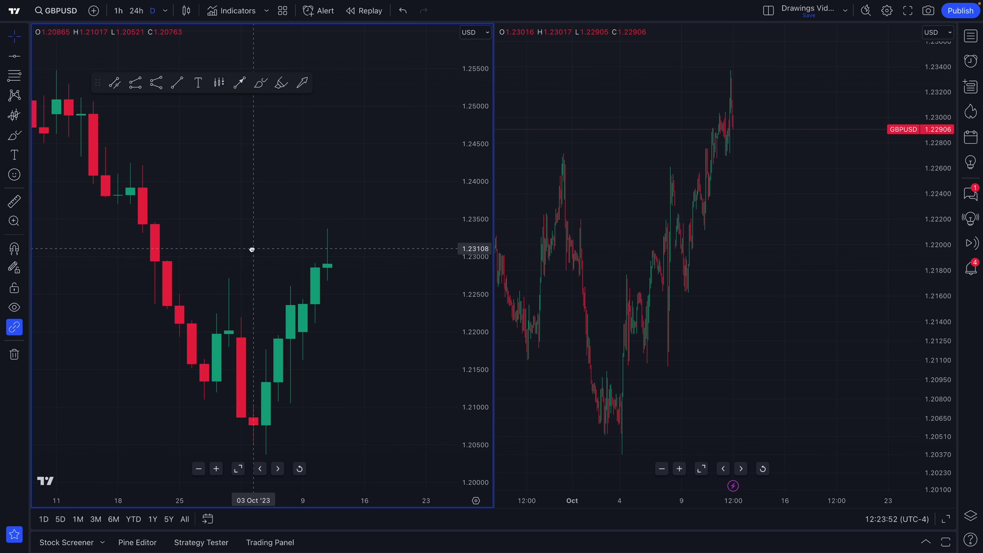
{"action": "scroll", "coordinate": [252, 248], "scroll_direction": "up", "scroll_amount": 1}
{"action": "scroll", "coordinate": [241, 243], "scroll_direction": "up", "scroll_amount": 1}
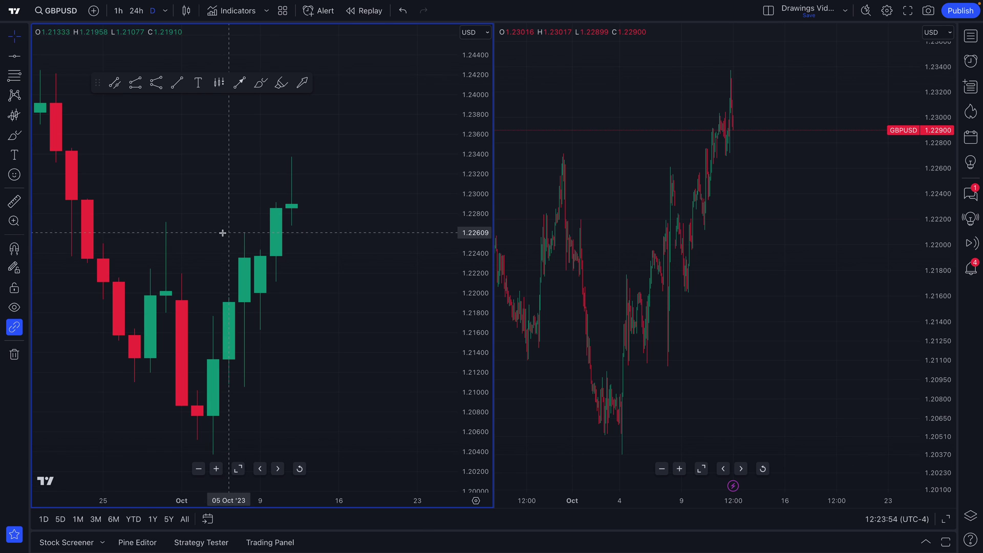
Draw a freehand brush circle around the latest mid-October candles.
{"action": "left_click", "coordinate": [24, 138]}
{"action": "left_click", "coordinate": [58, 149]}
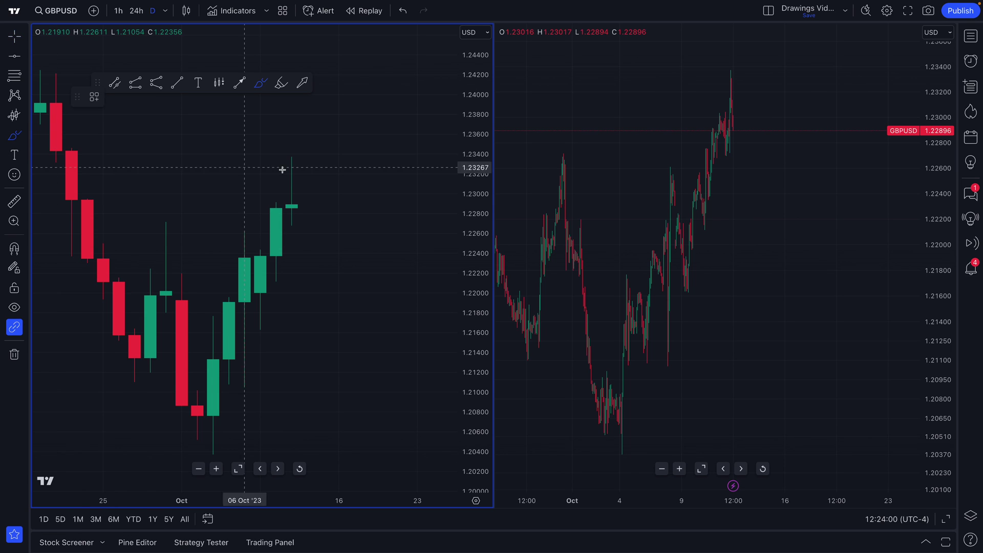
{"action": "mouse_move", "coordinate": [295, 136]}
{"action": "left_mouse_down"}
{"action": "mouse_move", "coordinate": [258, 204]}
{"action": "mouse_move", "coordinate": [331, 191]}
{"action": "mouse_move", "coordinate": [309, 130]}
{"action": "mouse_move", "coordinate": [323, 137]}
{"action": "left_mouse_up"}
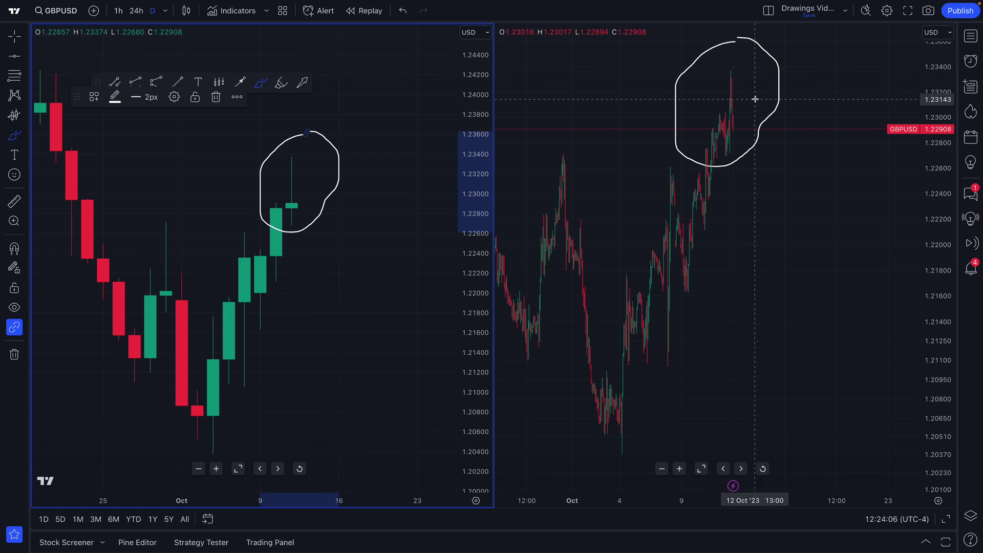
Place a green horizontal line at about 1.2291.
{"action": "left_click", "coordinate": [26, 57]}
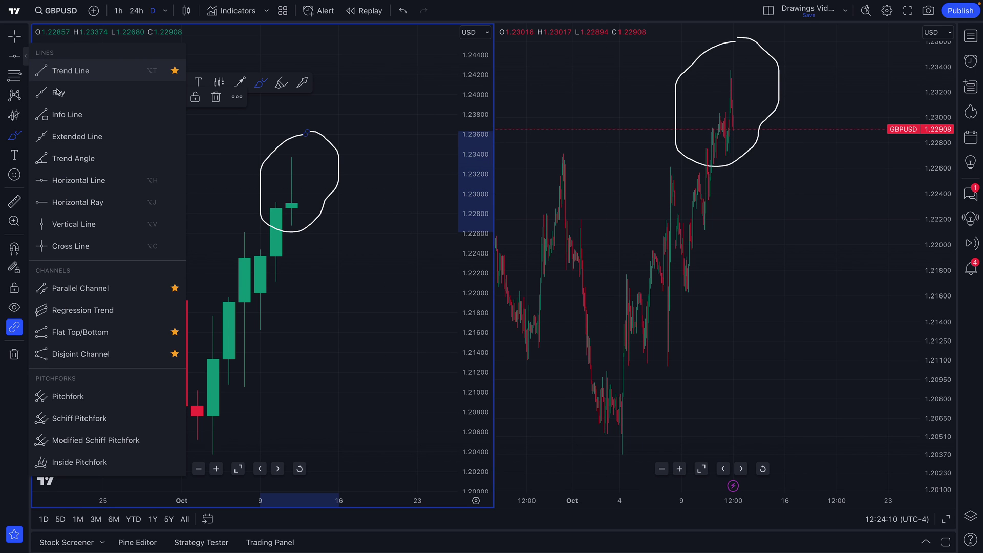
{"action": "left_click", "coordinate": [75, 180]}
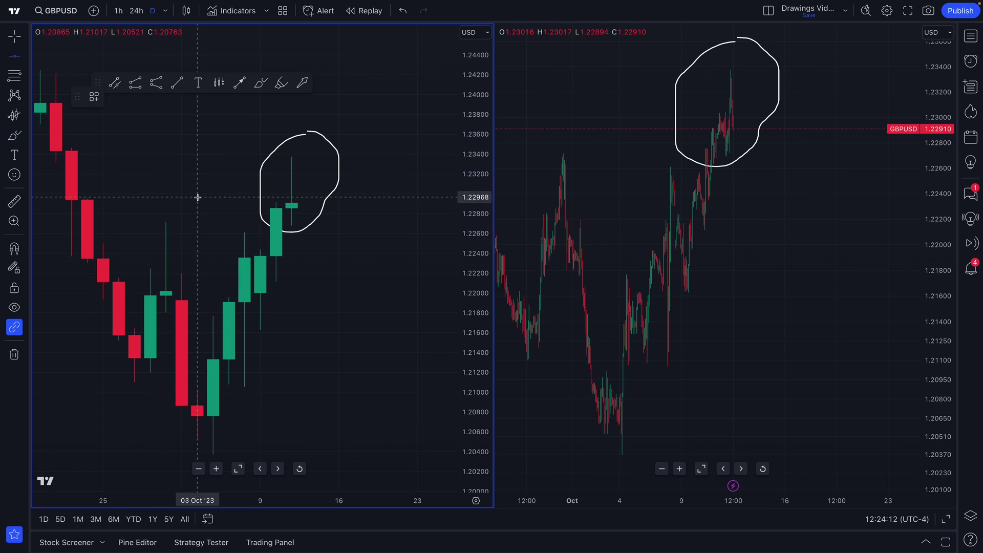
{"action": "left_click", "coordinate": [244, 203]}
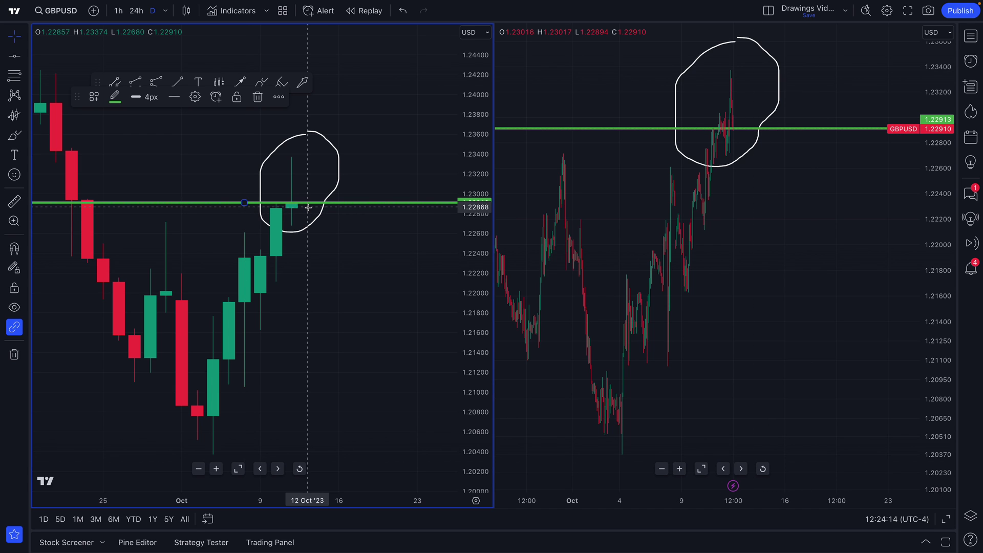
Undo the horizontal line and freehand circle, then turn off drawing sync.
{"action": "key", "text": "ctrl+z"}
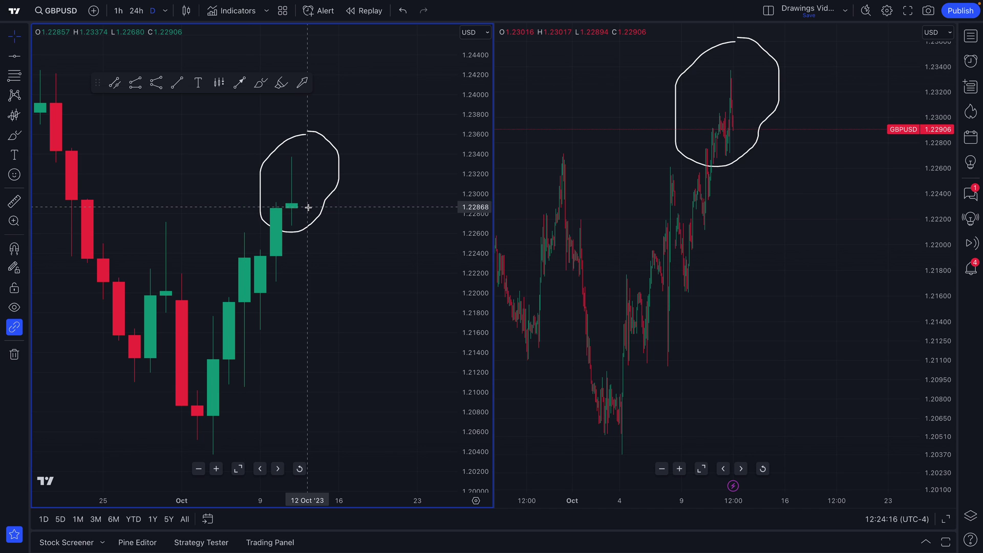
{"action": "key", "text": "ctrl+z"}
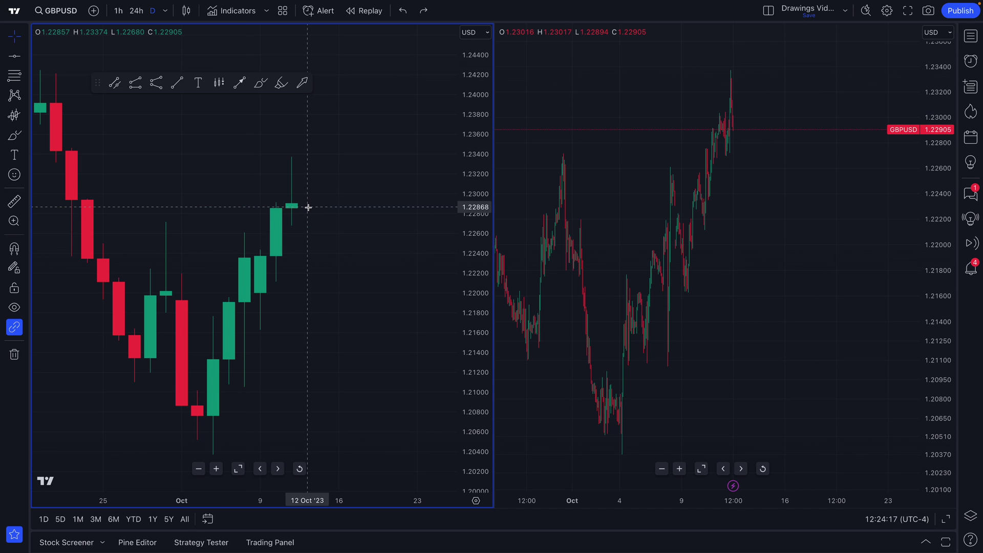
{"action": "left_click", "coordinate": [15, 326]}
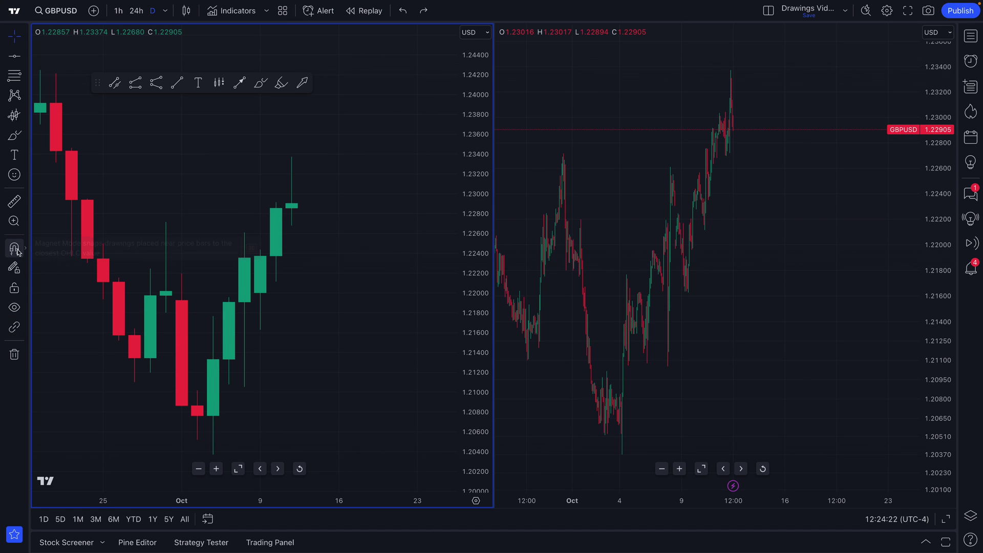
Switch to a single-chart layout showing GBPUSD daily from mid-July through October.
{"action": "left_click", "coordinate": [769, 14]}
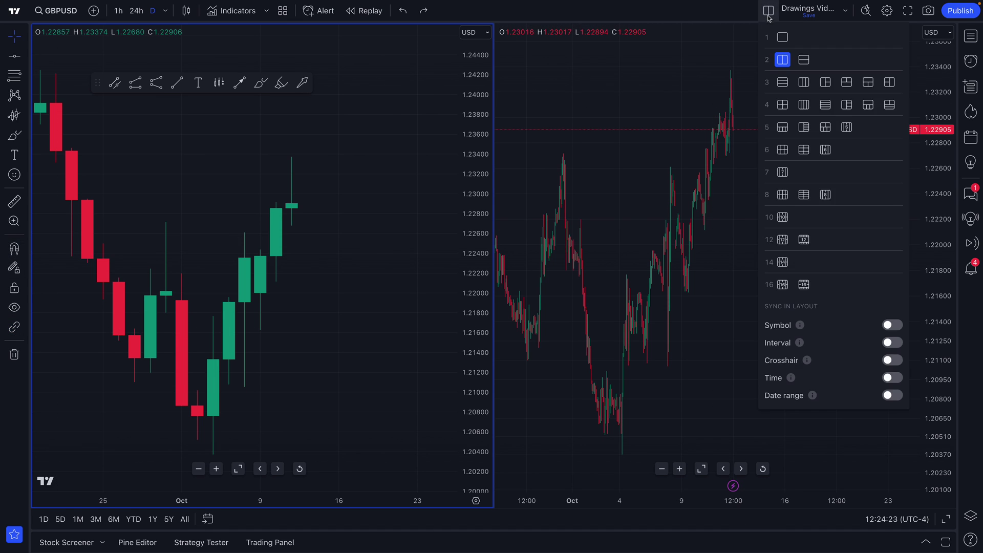
{"action": "left_click", "coordinate": [782, 37]}
{"action": "scroll", "coordinate": [362, 330], "scroll_direction": "up", "scroll_amount": 2}
{"action": "left_click_drag", "start_coordinate": [456, 325], "coordinate": [340, 330]}
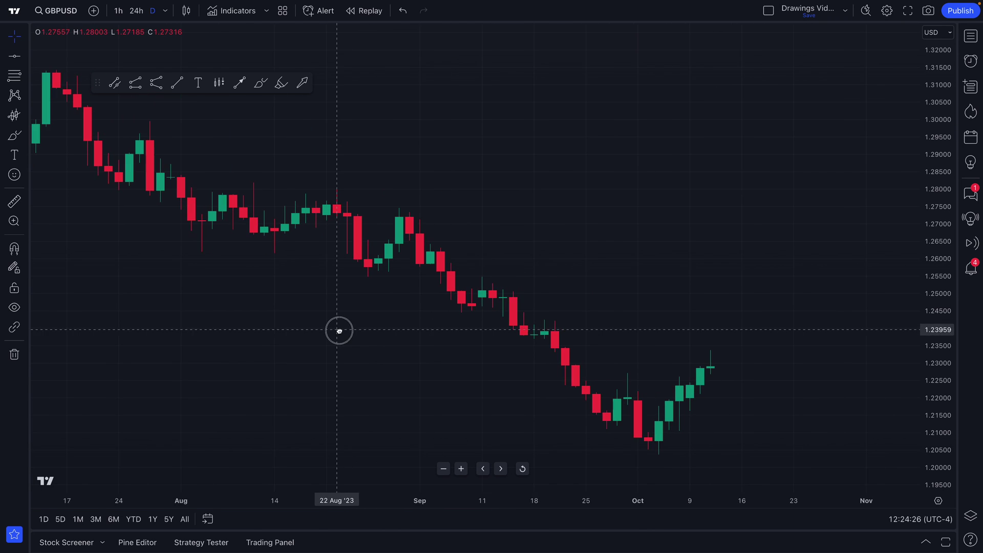
{"action": "scroll", "coordinate": [339, 331], "scroll_direction": "down", "scroll_amount": 1}
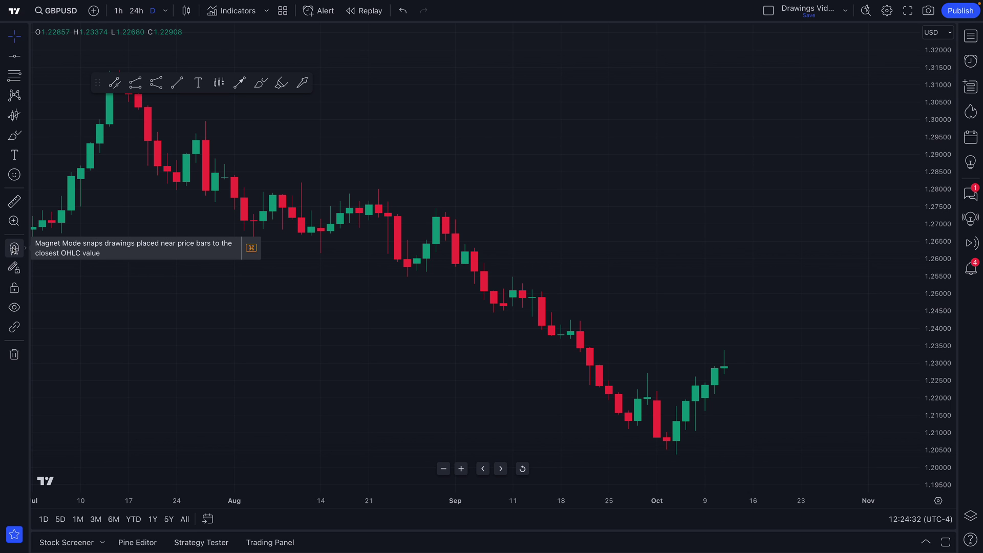
Turn on Strong Magnet and snap a horizontal line to the early-October low at 1.20371.
{"action": "left_click", "coordinate": [27, 250]}
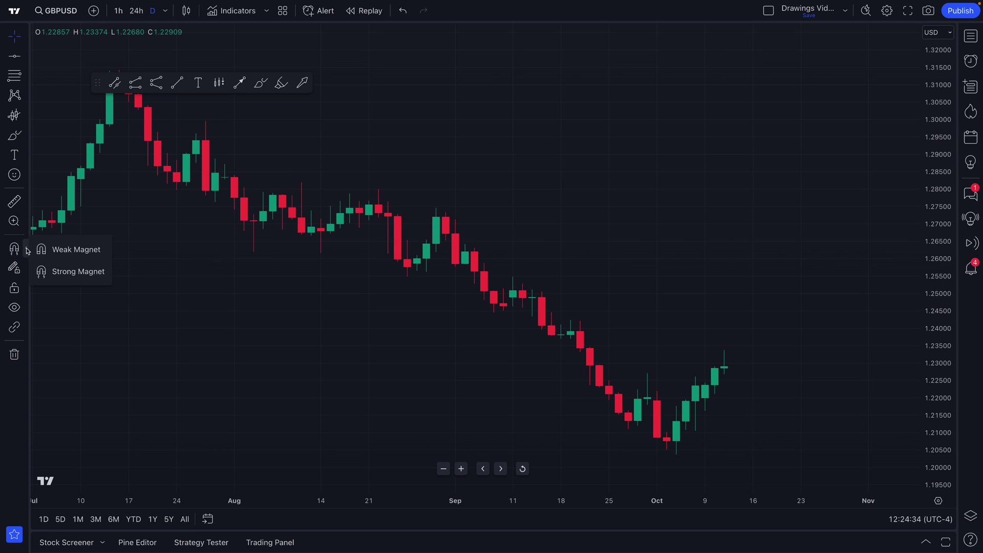
{"action": "left_click", "coordinate": [71, 272]}
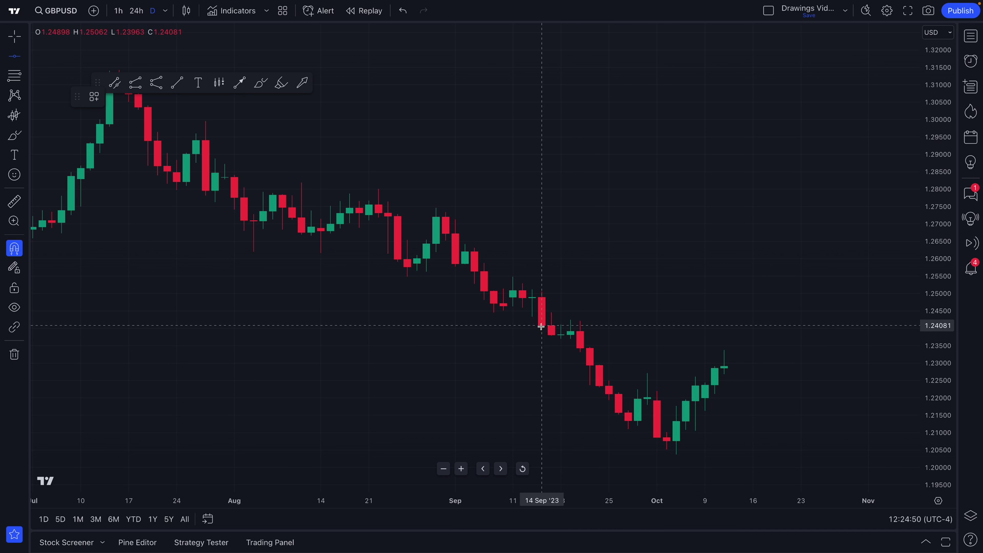
{"action": "left_click", "coordinate": [676, 455]}
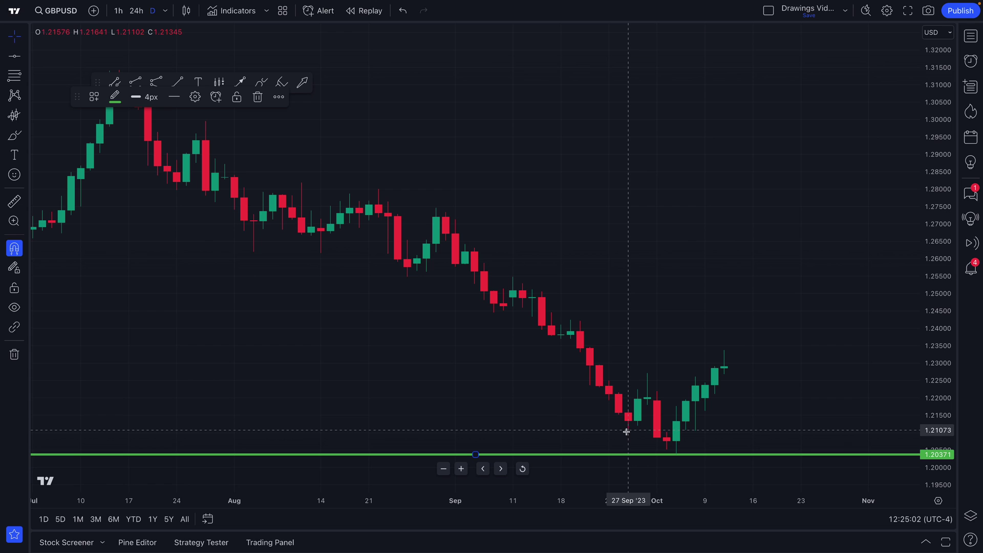